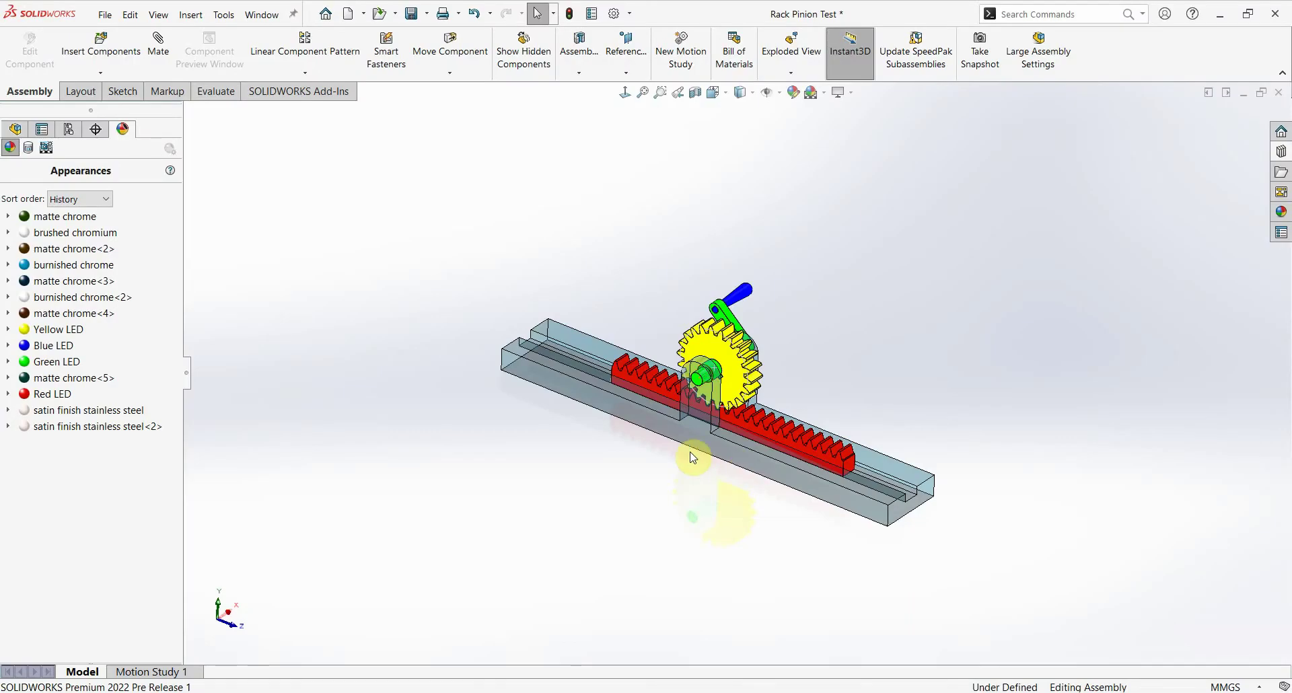
Zoom in on the rack and pinion and begin a new mate
{"action": "scroll", "coordinate": [693, 458], "scroll_direction": "down", "scroll_amount": 2}
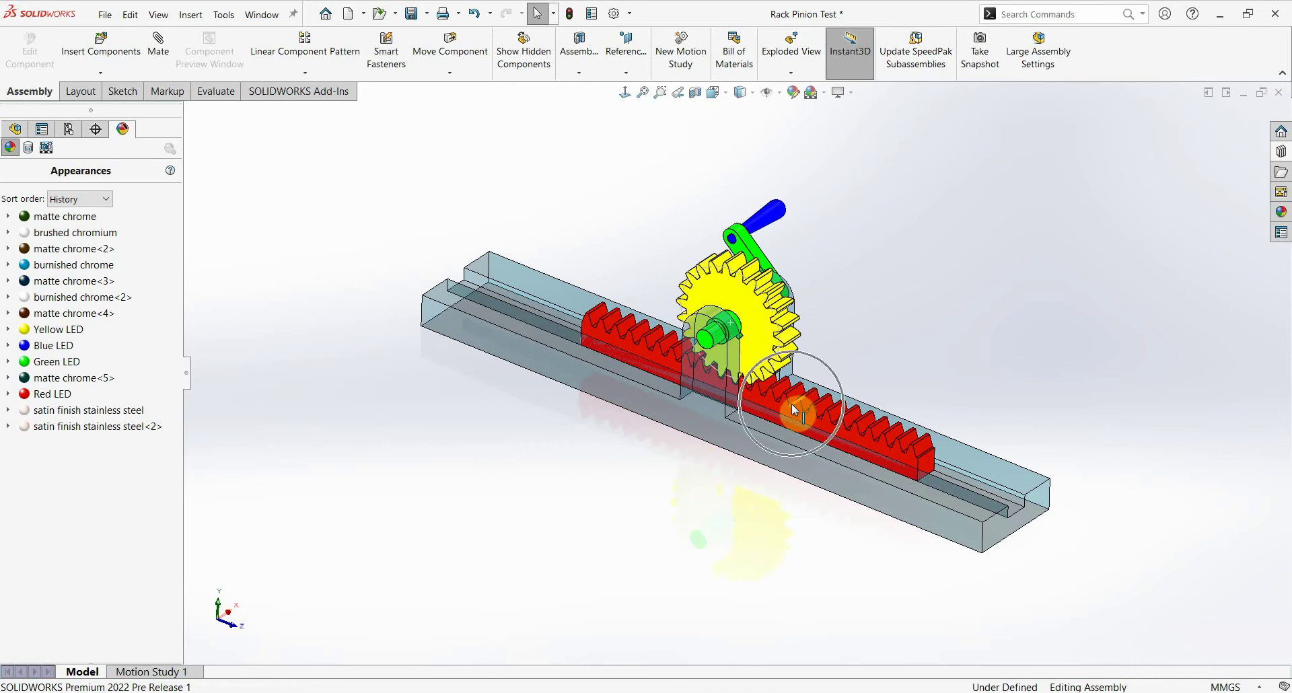
{"action": "scroll", "coordinate": [768, 421], "scroll_direction": "down", "scroll_amount": 2}
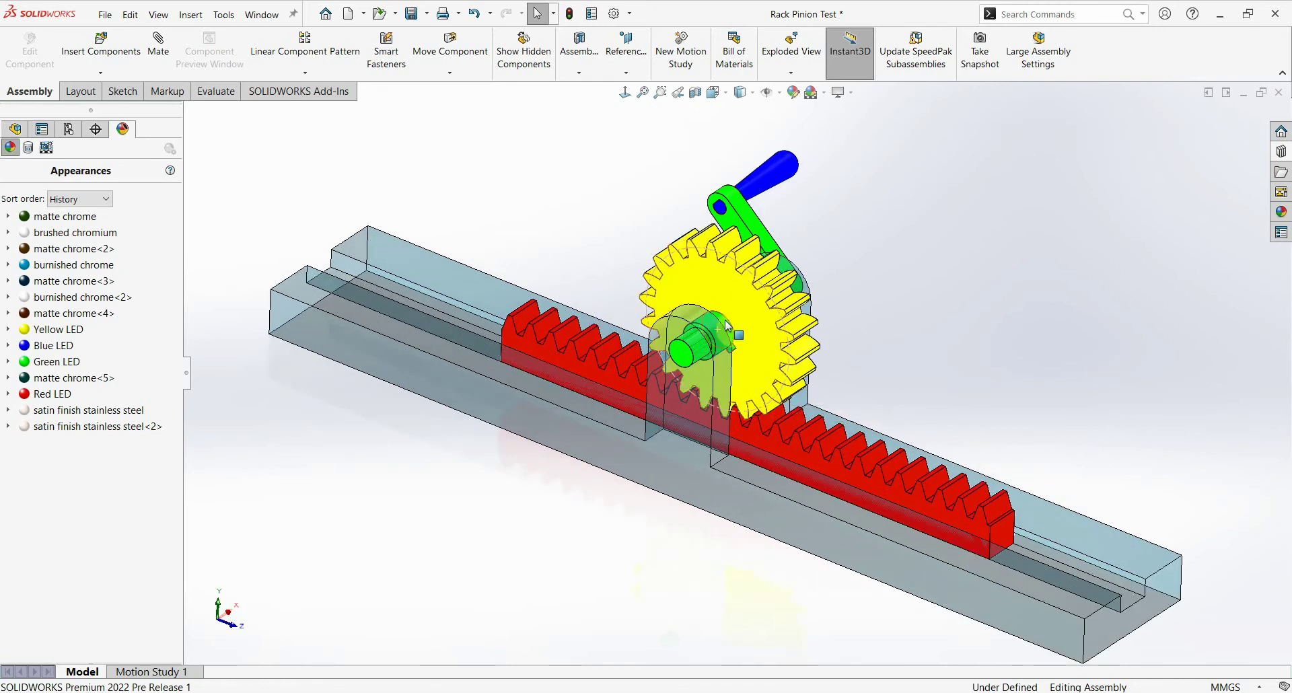
{"action": "left_click", "coordinate": [169, 59]}
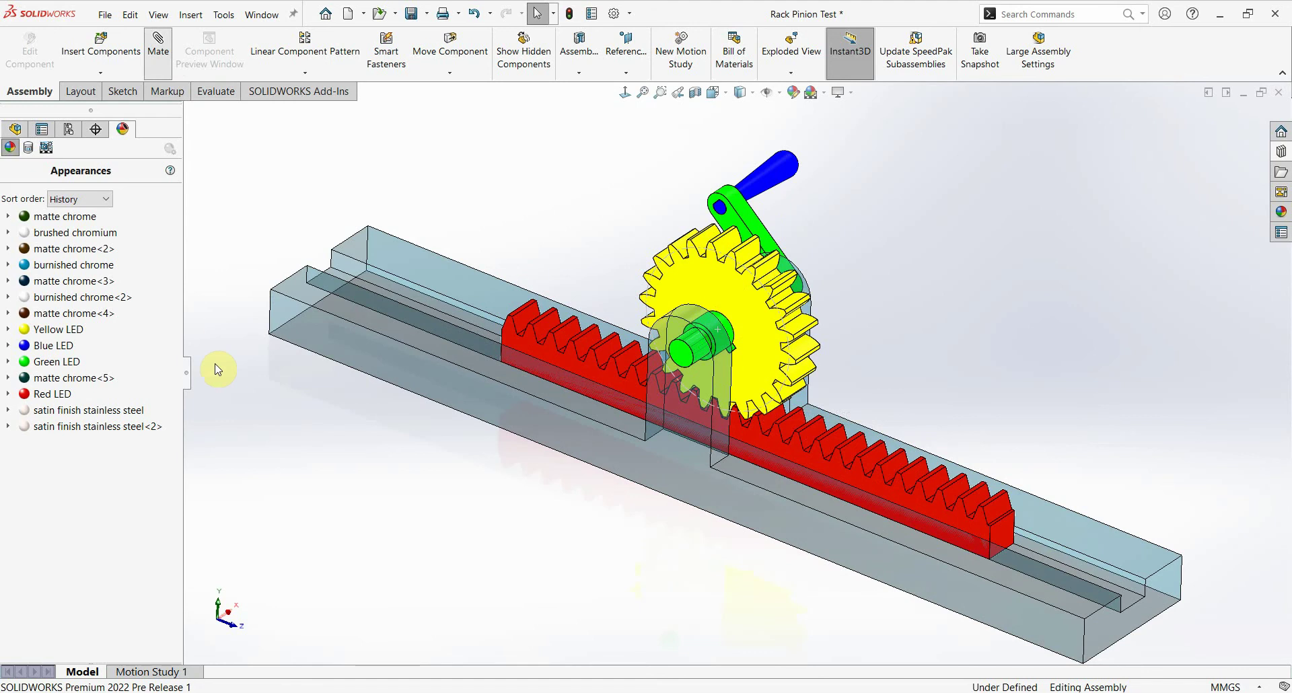
Choose the Rack Pinion mechanical mate and select an edge of the red rack as the rack
{"action": "left_click", "coordinate": [135, 218]}
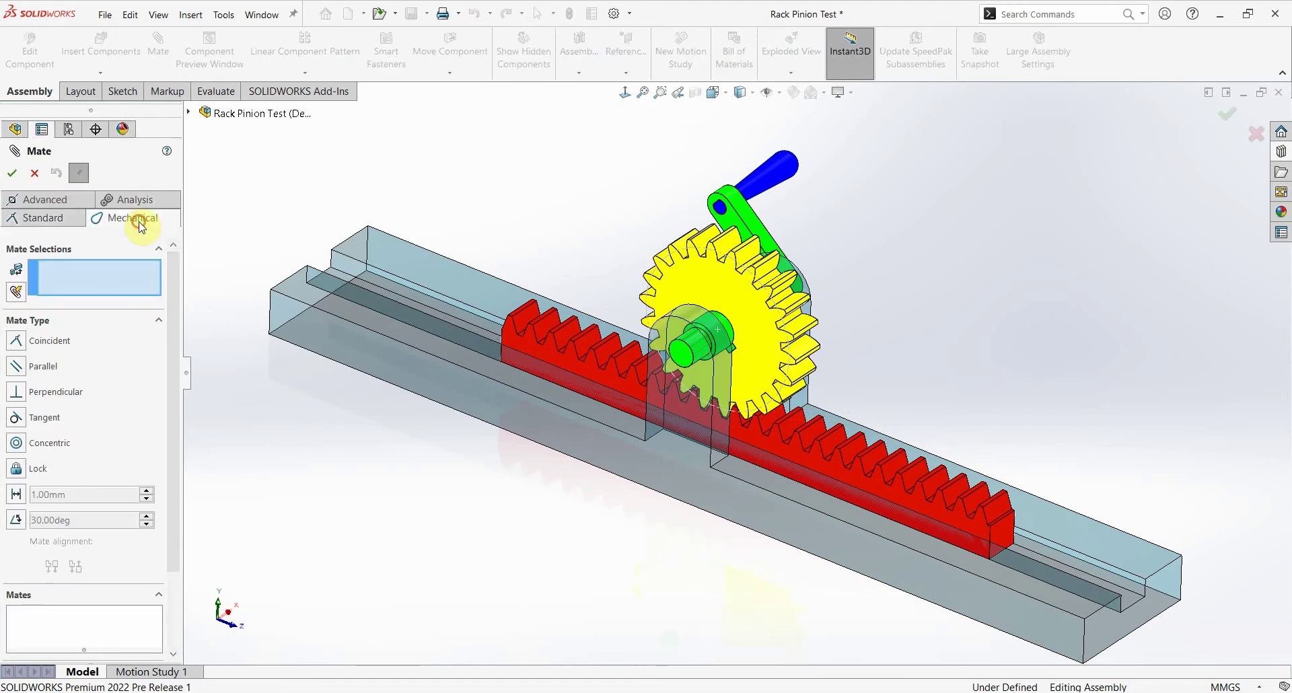
{"action": "left_click", "coordinate": [16, 441]}
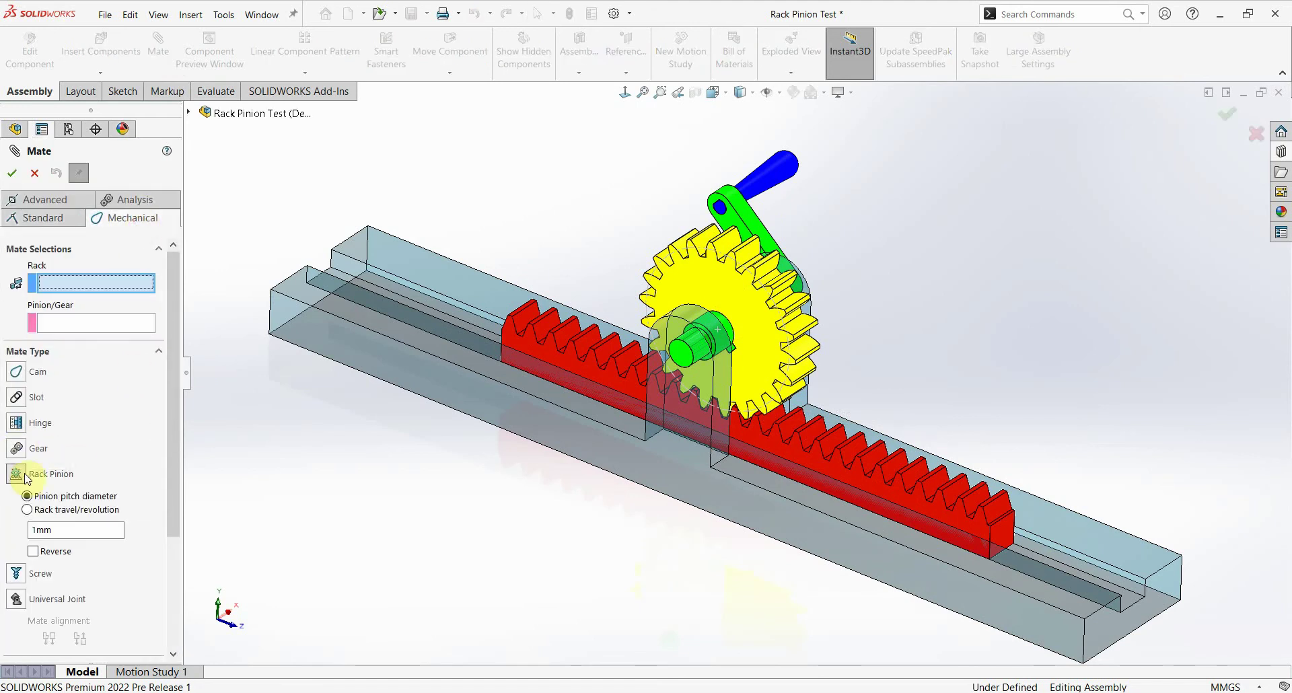
{"action": "left_click", "coordinate": [68, 295]}
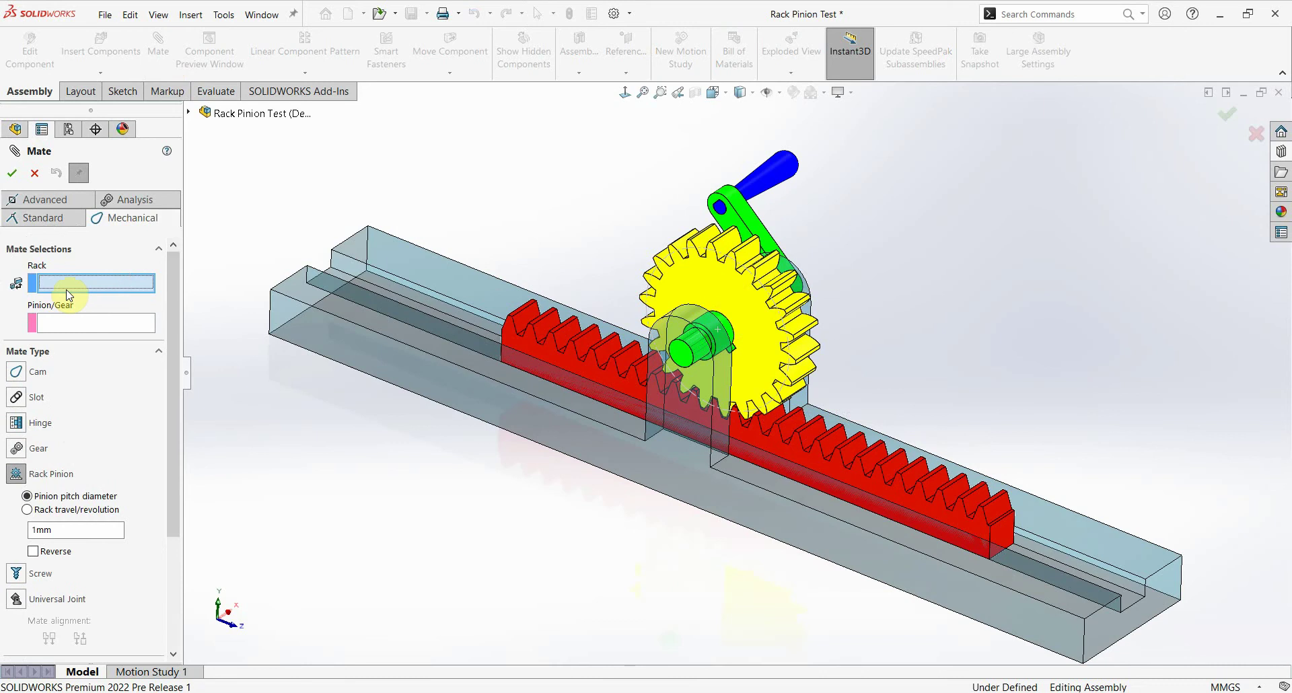
{"action": "scroll", "coordinate": [708, 406], "scroll_direction": "down", "scroll_amount": 2}
{"action": "scroll", "coordinate": [795, 447], "scroll_direction": "down", "scroll_amount": 4}
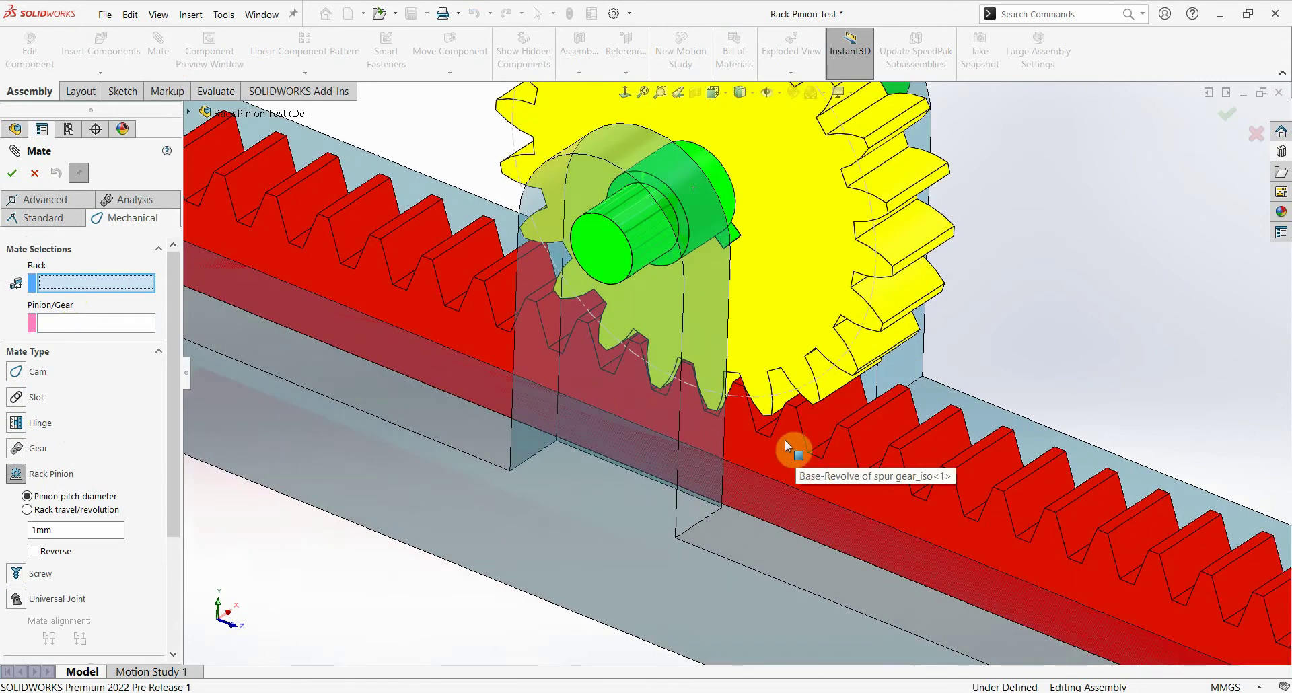
{"action": "left_click", "coordinate": [766, 435]}
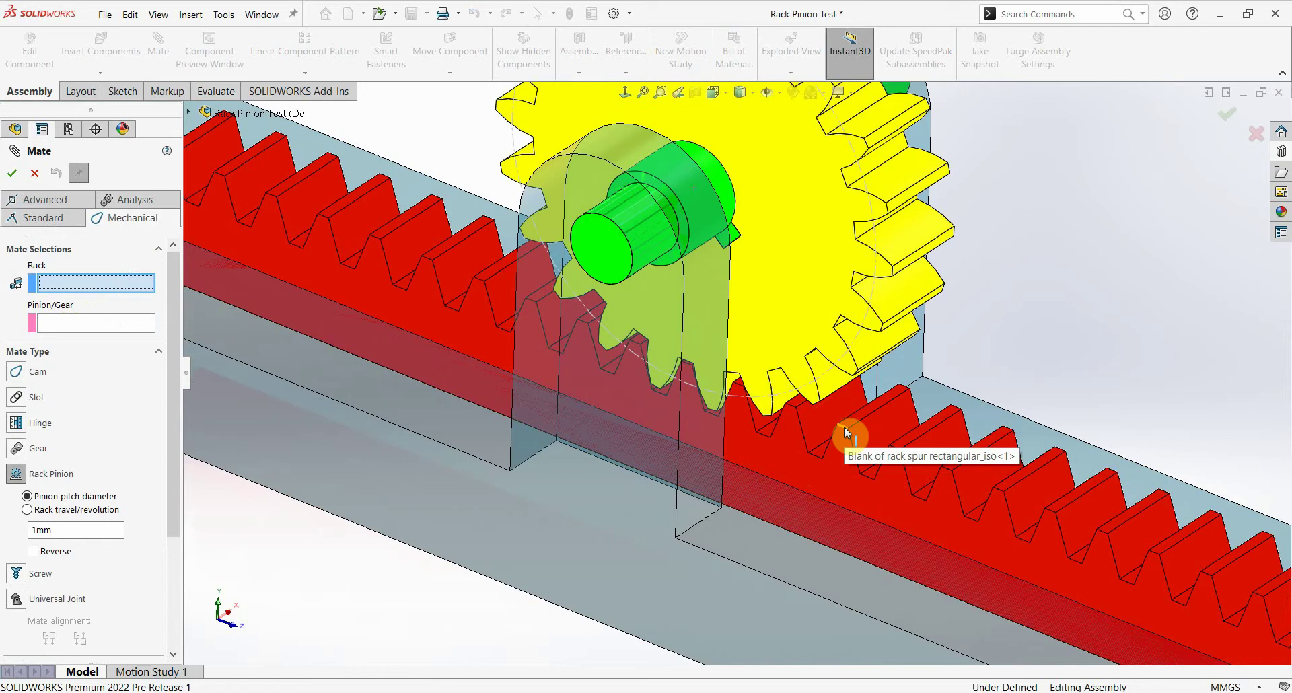
{"action": "scroll", "coordinate": [781, 447], "scroll_direction": "down", "scroll_amount": 2}
{"action": "left_click", "coordinate": [738, 412]}
{"action": "scroll", "coordinate": [742, 412], "scroll_direction": "up", "scroll_amount": 3}
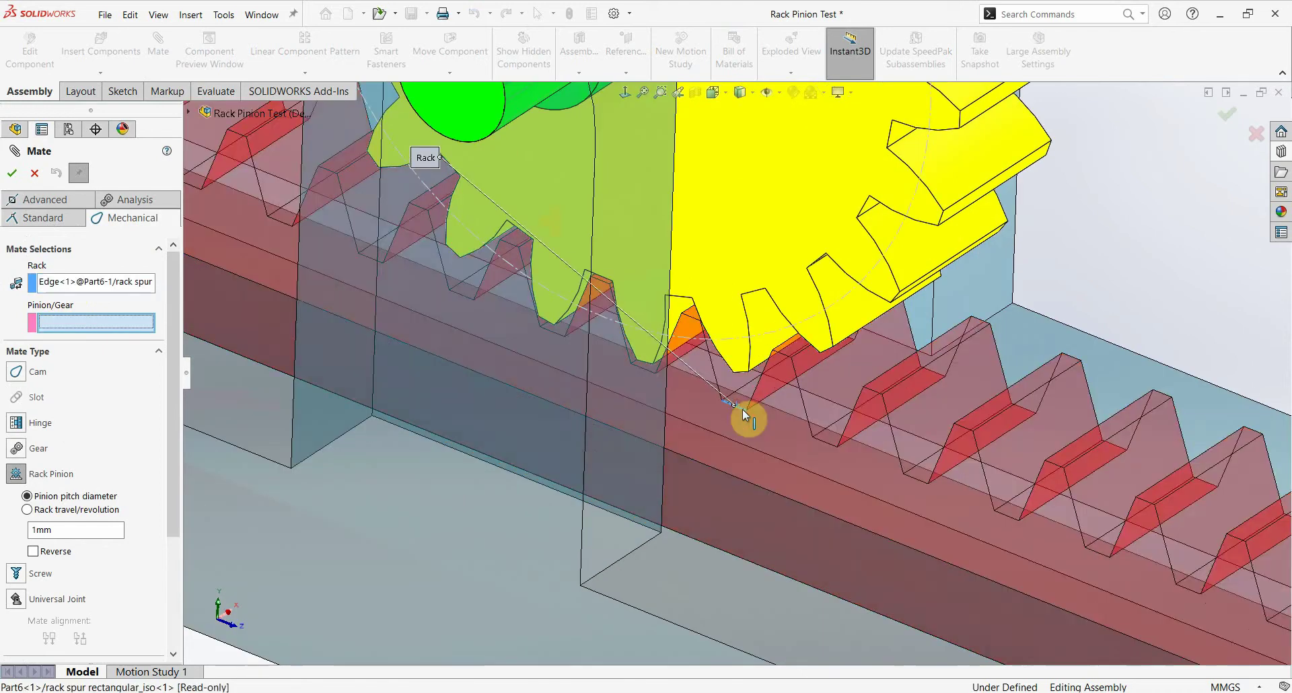
{"action": "key", "text": "f"}
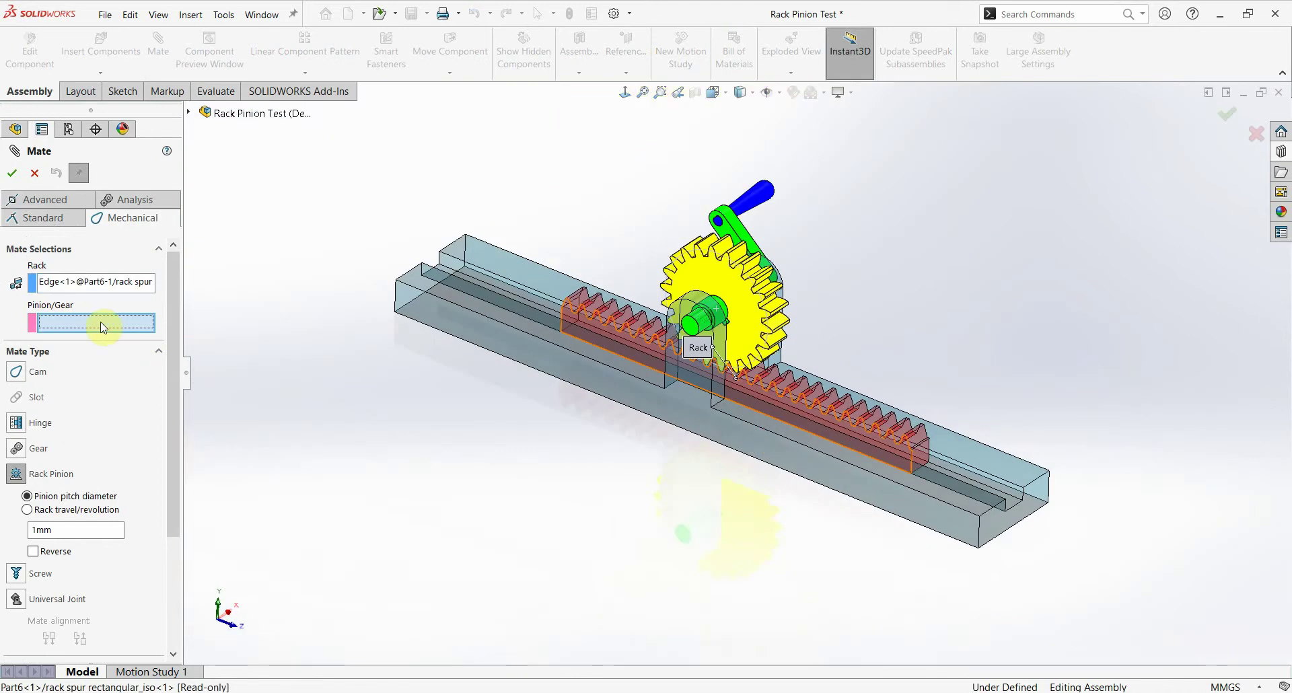
Select the yellow gear's pitch arc as the pinion
{"action": "left_click", "coordinate": [100, 322]}
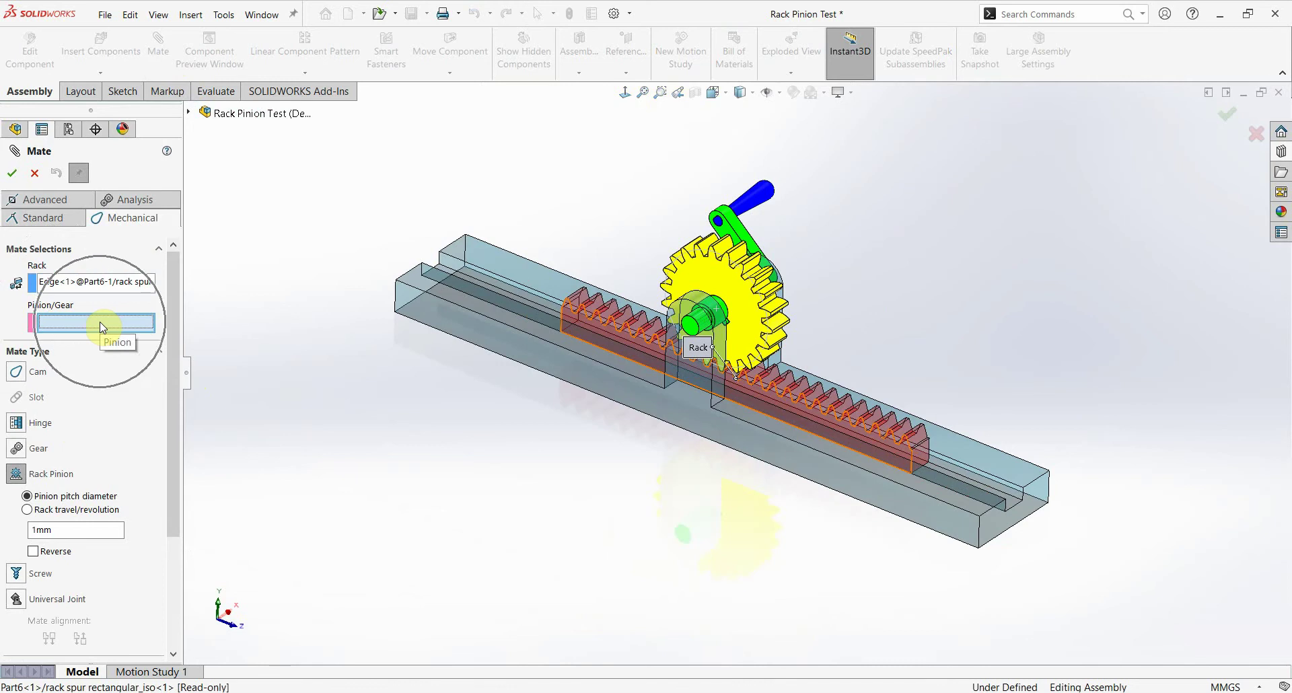
{"action": "scroll", "coordinate": [698, 227], "scroll_direction": "down", "scroll_amount": 5}
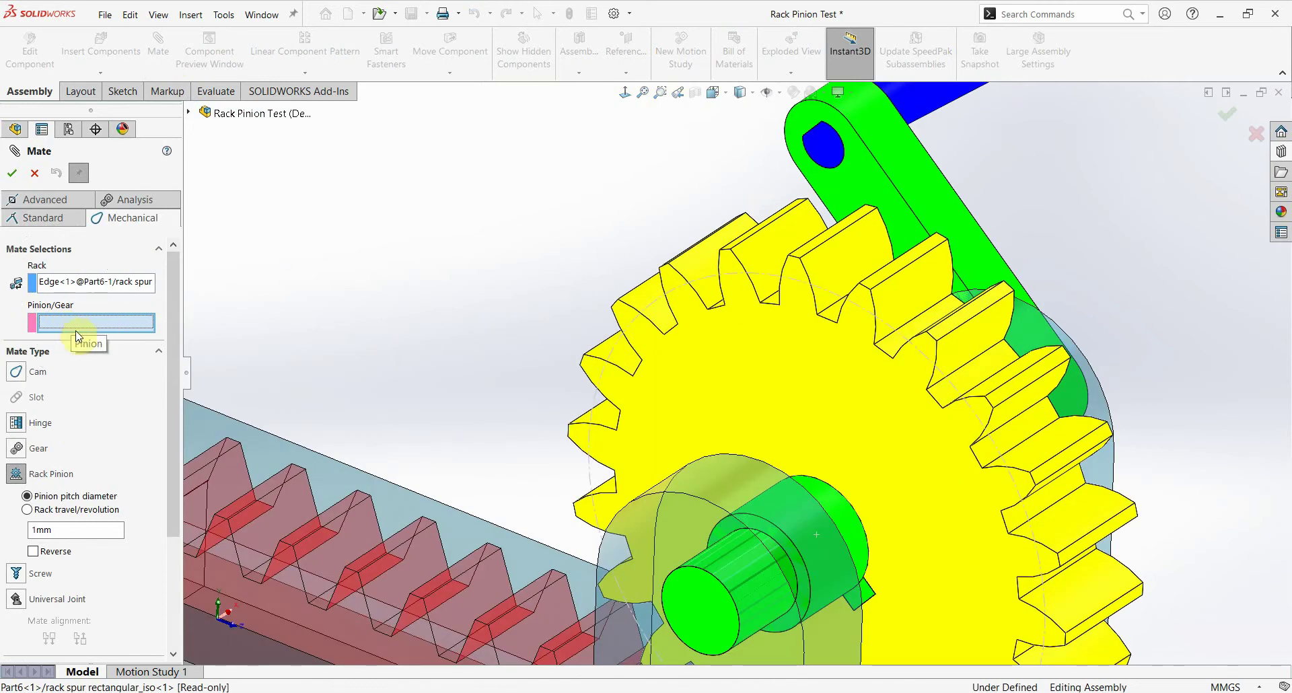
{"action": "left_click", "coordinate": [73, 331]}
{"action": "scroll", "coordinate": [781, 281], "scroll_direction": "down", "scroll_amount": 2}
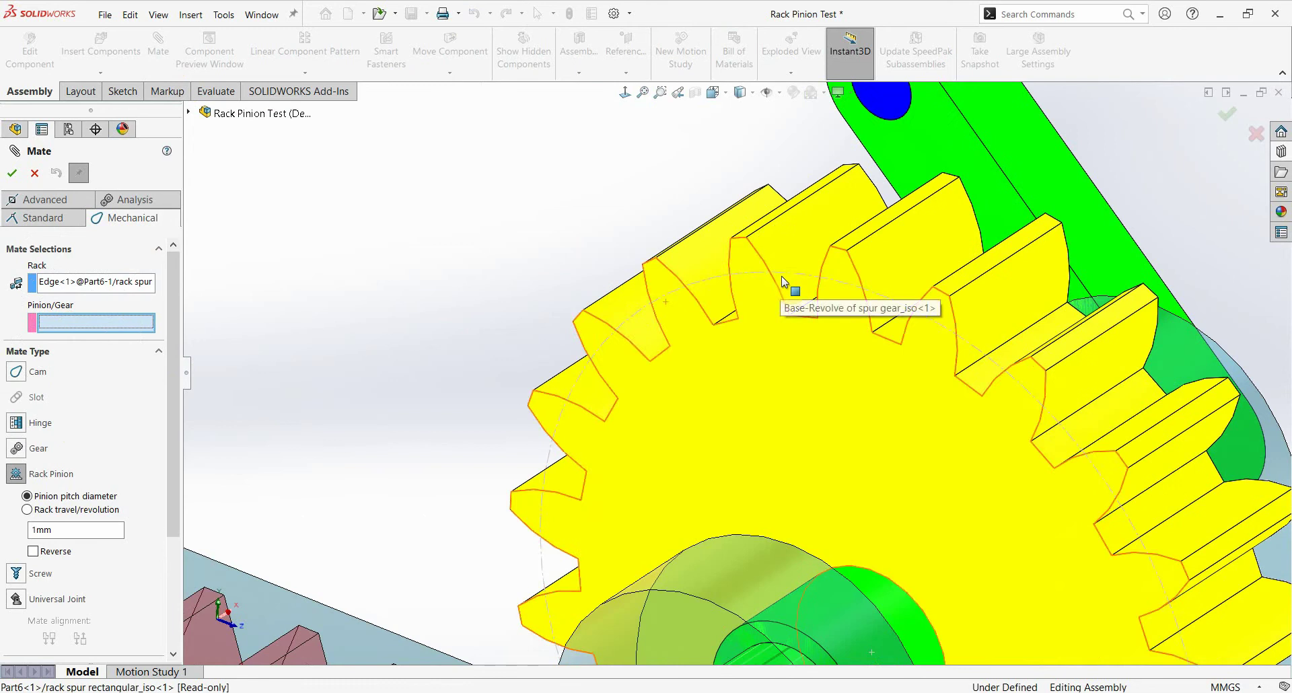
{"action": "left_click", "coordinate": [783, 279]}
Try editing the pinion pitch diameter and the rack travel per revolution option
{"action": "scroll", "coordinate": [742, 401], "scroll_direction": "up", "scroll_amount": 3}
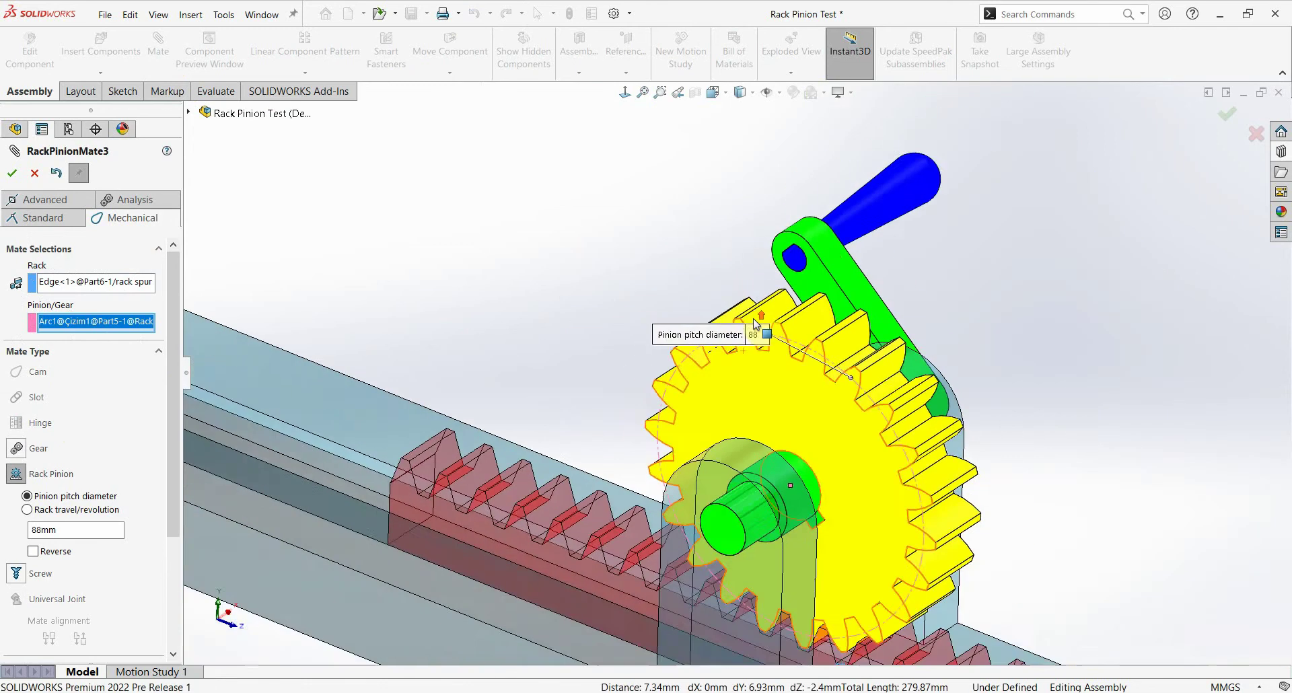
{"action": "scroll", "coordinate": [741, 400], "scroll_direction": "up", "scroll_amount": 3}
{"action": "scroll", "coordinate": [741, 401], "scroll_direction": "up", "scroll_amount": 2}
{"action": "scroll", "coordinate": [742, 402], "scroll_direction": "down", "scroll_amount": 2}
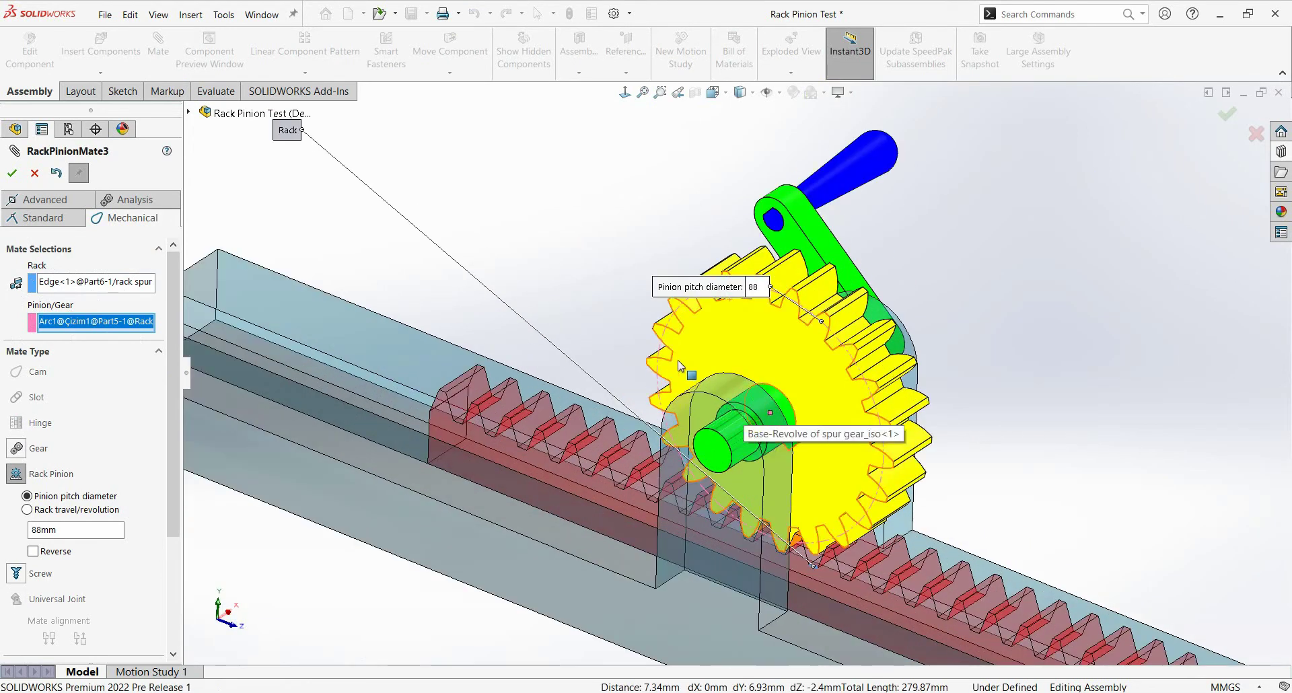
{"action": "left_click", "coordinate": [72, 326]}
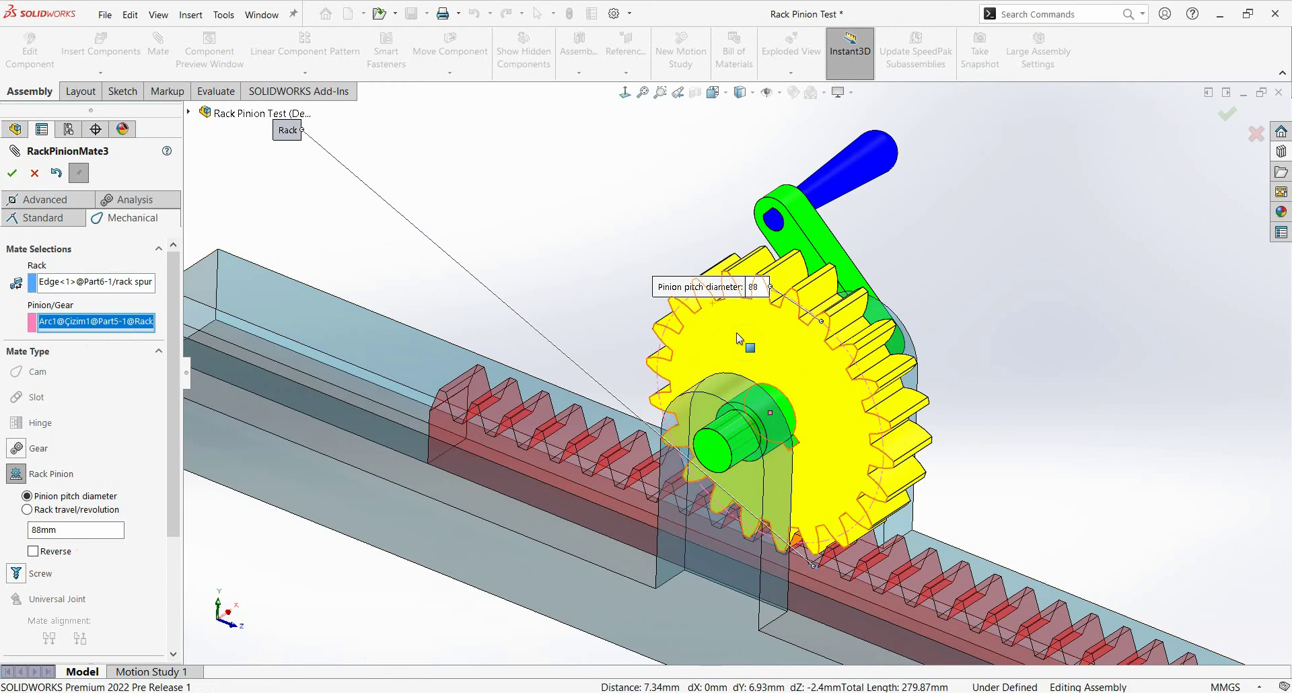
{"action": "left_click", "coordinate": [43, 531]}
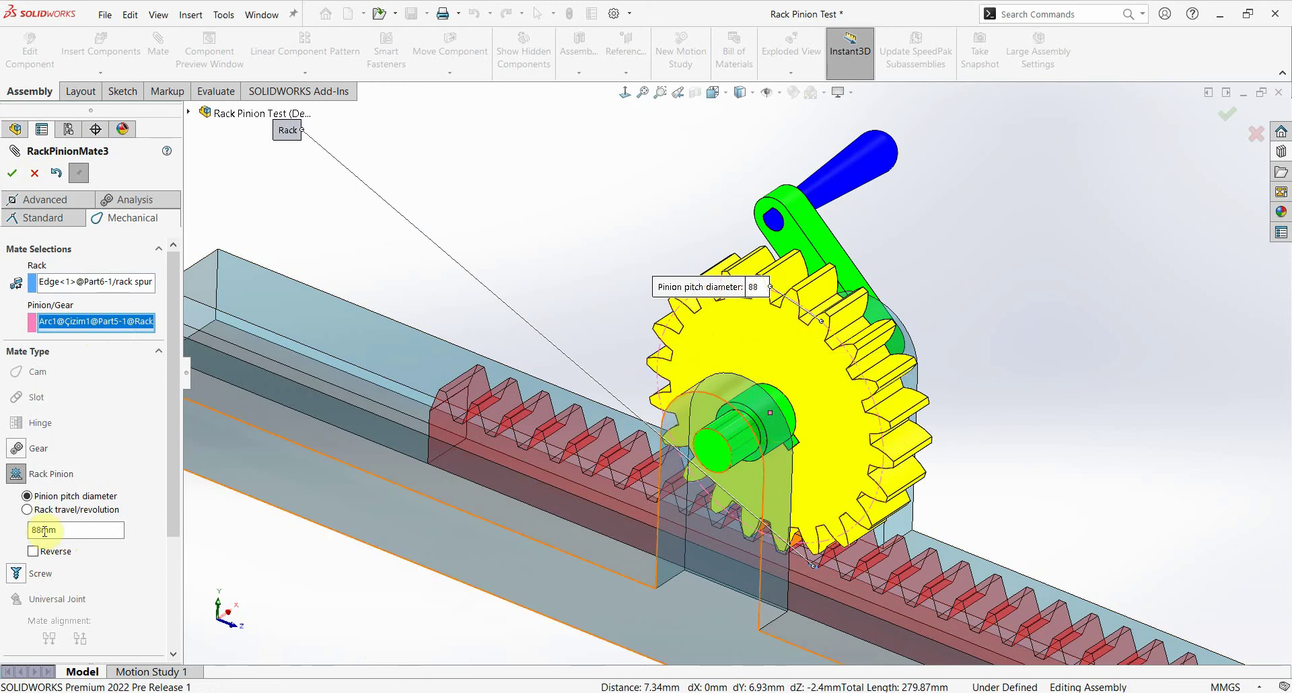
{"action": "key", "text": "BackSpace"}
{"action": "left_click", "coordinate": [74, 531]}
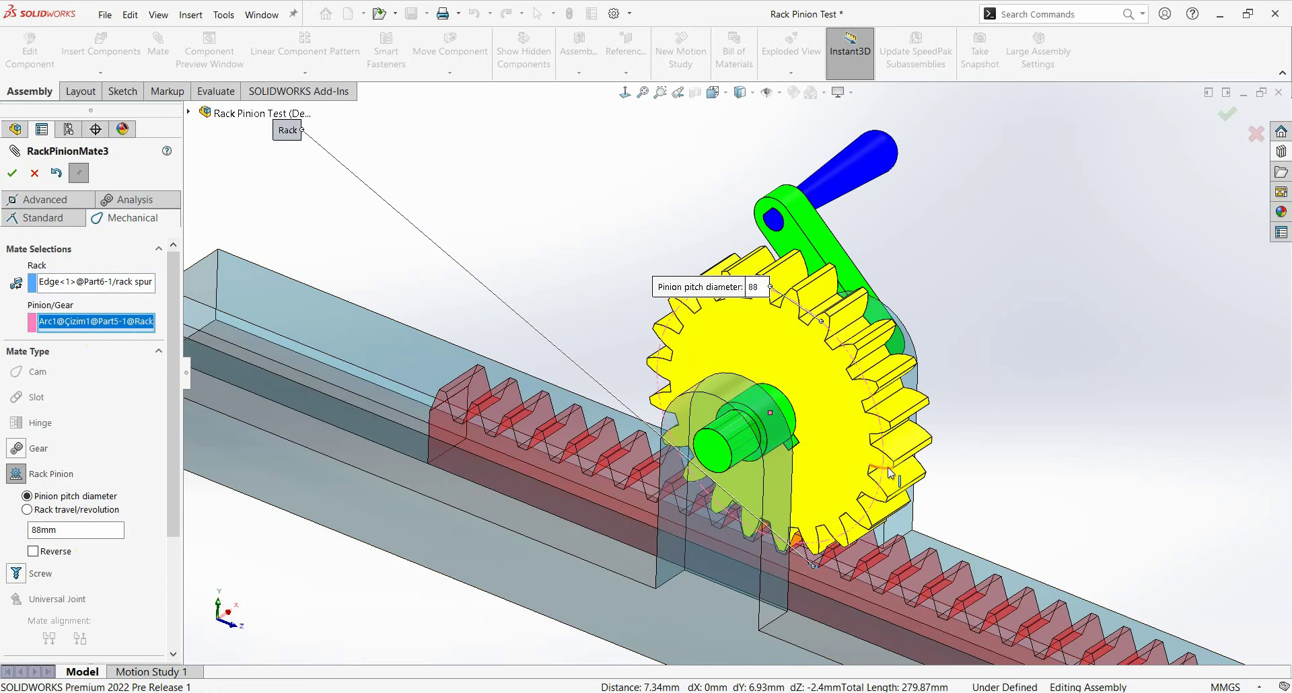
{"action": "left_click", "coordinate": [49, 516]}
{"action": "left_click", "coordinate": [28, 516]}
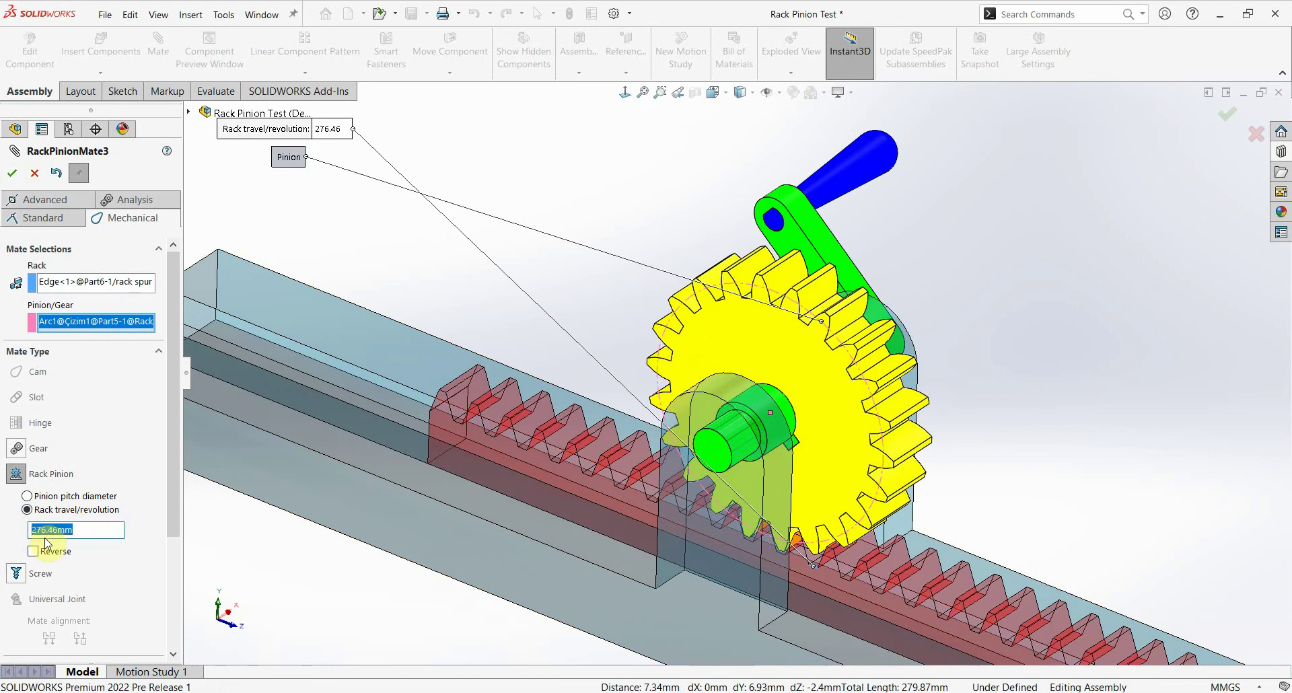
{"action": "left_click", "coordinate": [113, 511]}
{"action": "left_click", "coordinate": [82, 512]}
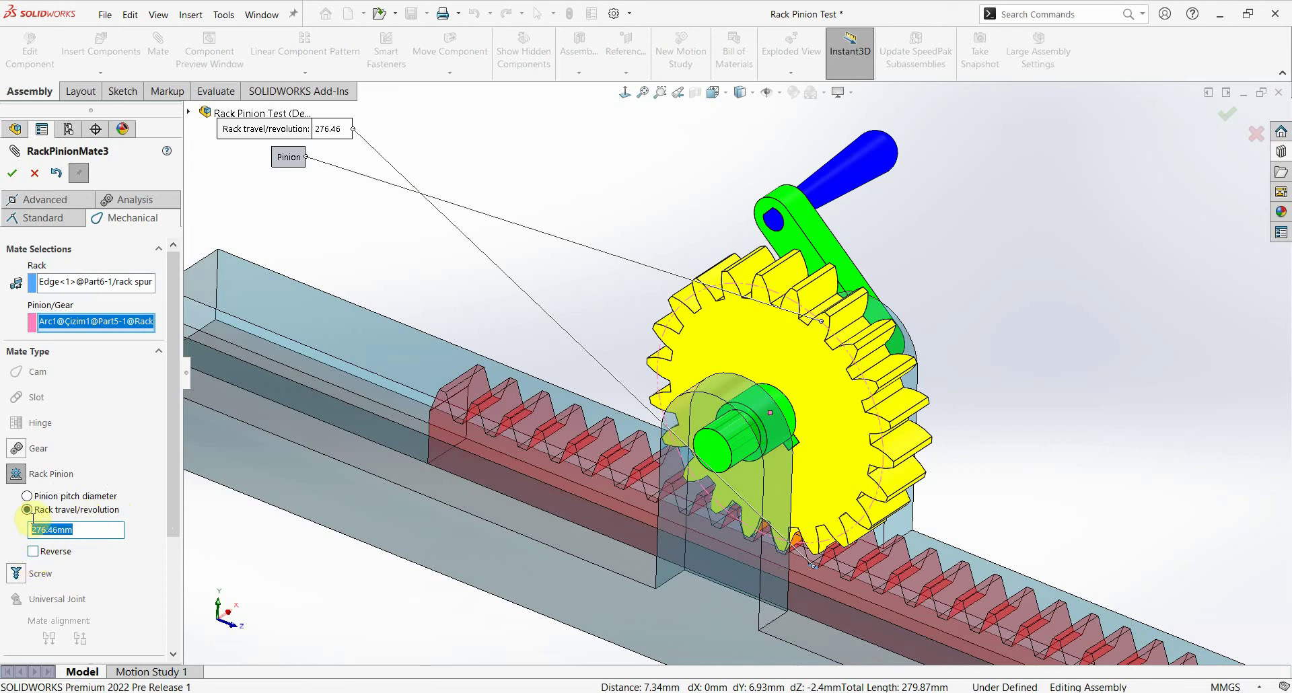
Keep the 88mm pinion pitch diameter, tick Reverse, and create RackPinionMate3
{"action": "left_click", "coordinate": [27, 496]}
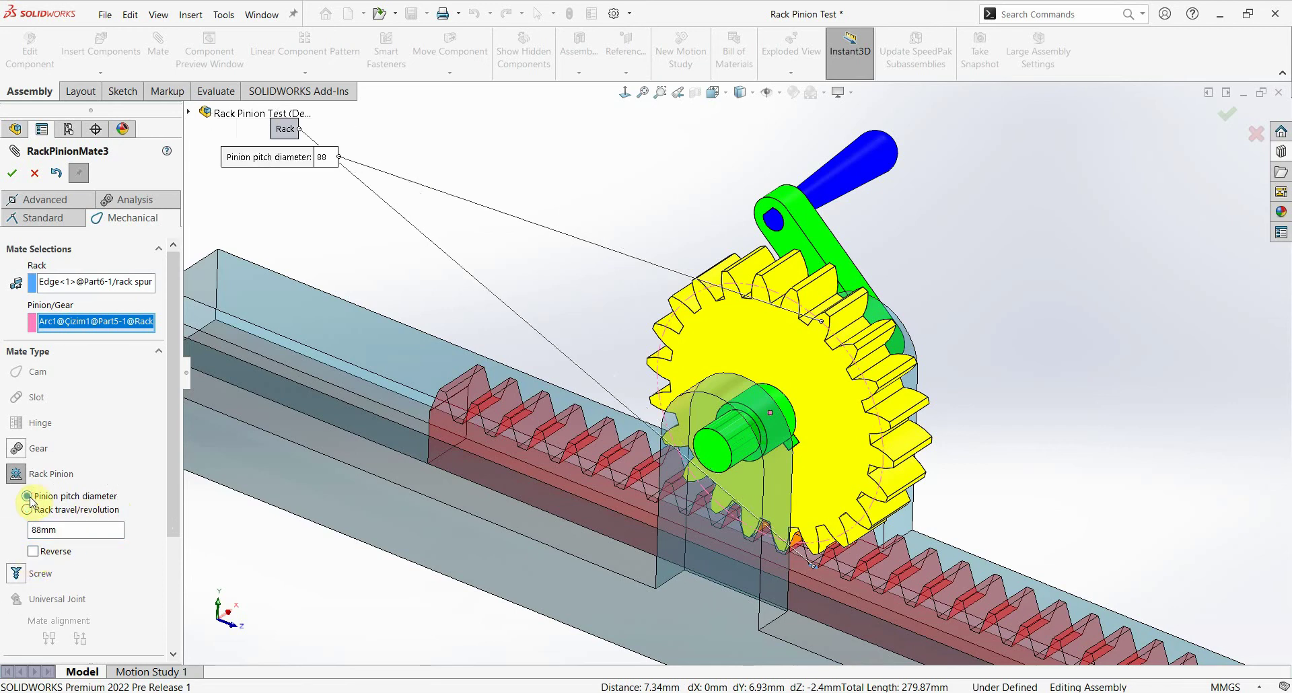
{"action": "scroll", "coordinate": [490, 513], "scroll_direction": "up", "scroll_amount": 2}
{"action": "scroll", "coordinate": [490, 513], "scroll_direction": "up", "scroll_amount": 2}
{"action": "left_click", "coordinate": [35, 535]}
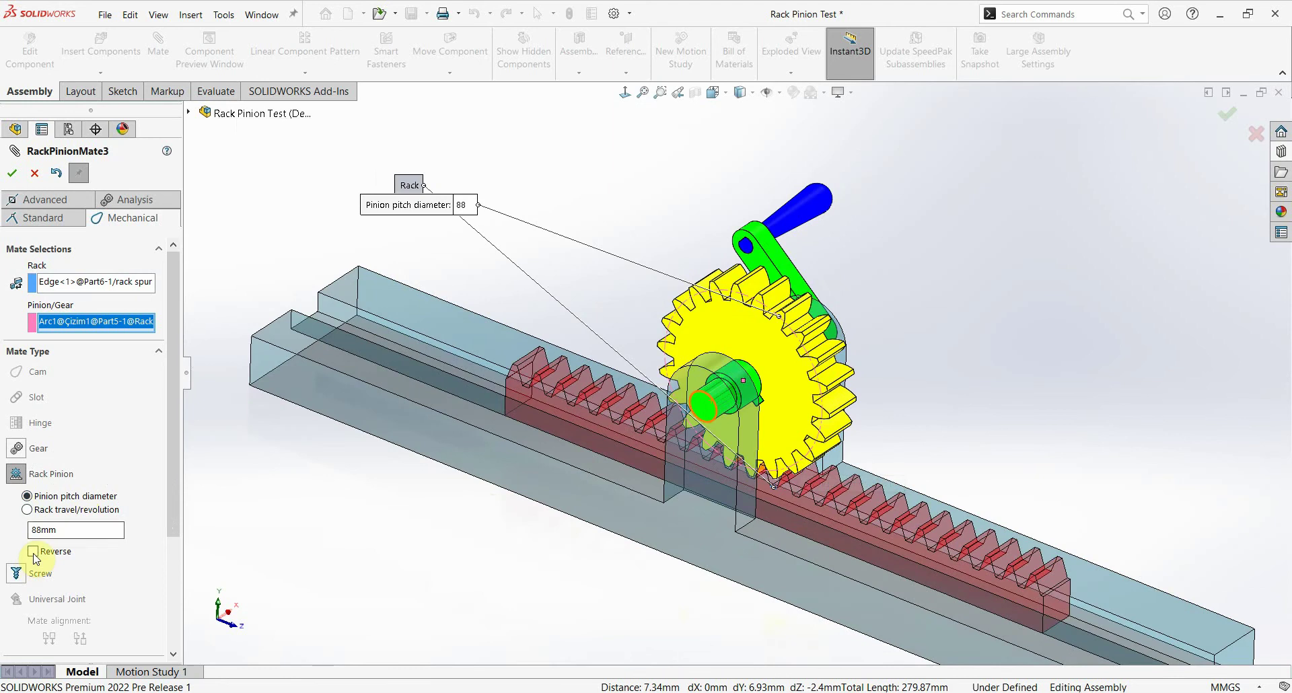
{"action": "left_click", "coordinate": [33, 552]}
{"action": "left_click", "coordinate": [14, 173]}
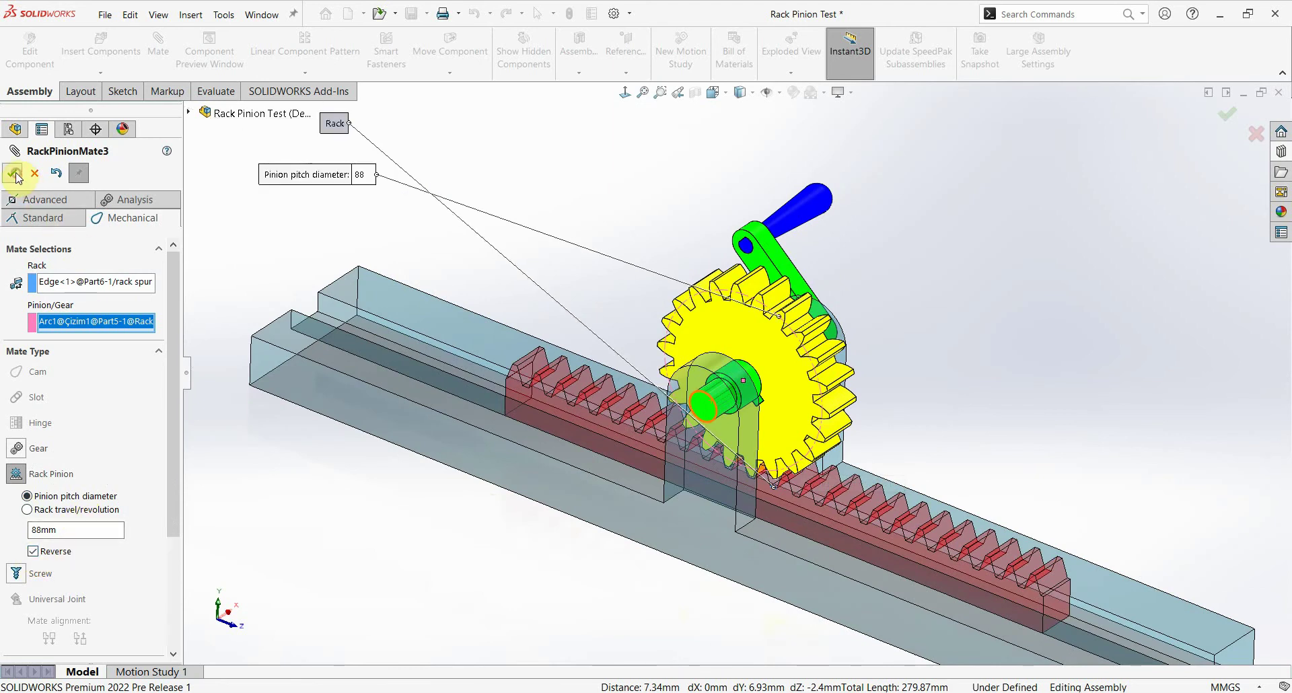
{"action": "scroll", "coordinate": [799, 374], "scroll_direction": "up", "scroll_amount": 3}
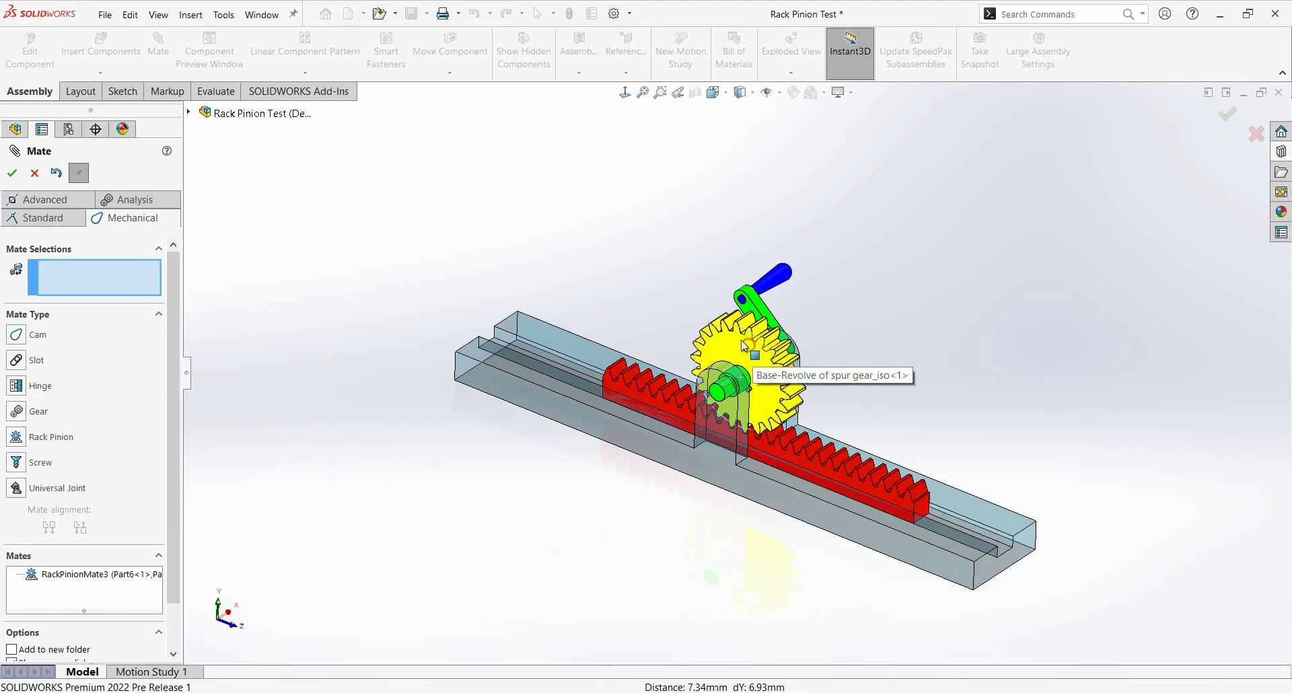
Rotate the yellow gear back and forth and watch the red rack slide
{"action": "left_click_drag", "start_coordinate": [742, 342], "coordinate": [722, 334]}
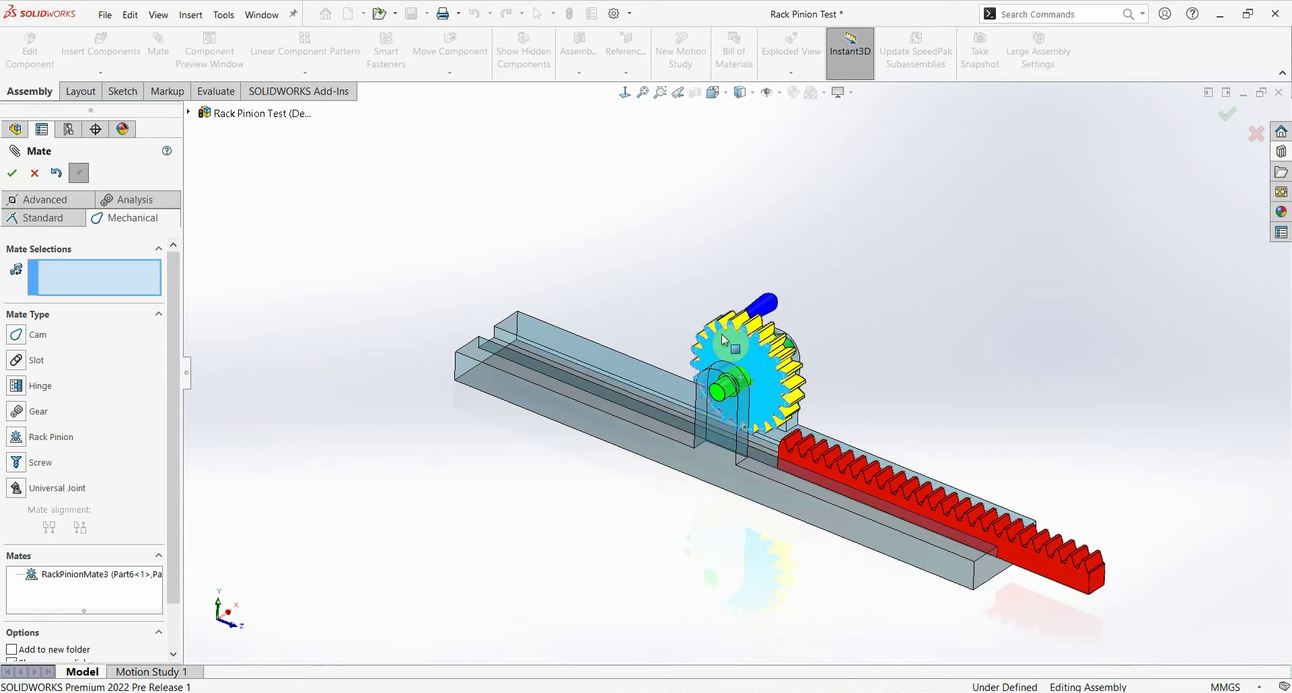
{"action": "scroll", "coordinate": [744, 407], "scroll_direction": "down", "scroll_amount": 2}
{"action": "mouse_move", "coordinate": [722, 334]}
{"action": "left_mouse_down"}
{"action": "mouse_move", "coordinate": [743, 407]}
{"action": "mouse_move", "coordinate": [713, 386]}
{"action": "mouse_move", "coordinate": [702, 216]}
{"action": "mouse_move", "coordinate": [653, 216]}
{"action": "mouse_move", "coordinate": [692, 389]}
{"action": "mouse_move", "coordinate": [761, 303]}
{"action": "mouse_move", "coordinate": [770, 361]}
{"action": "mouse_move", "coordinate": [715, 386]}
{"action": "left_mouse_up"}
{"action": "scroll", "coordinate": [743, 407], "scroll_direction": "down", "scroll_amount": 2}
Switch off Reverse on RackPinionMate3, accept, and turn the crank to test
{"action": "double_click", "coordinate": [80, 577]}
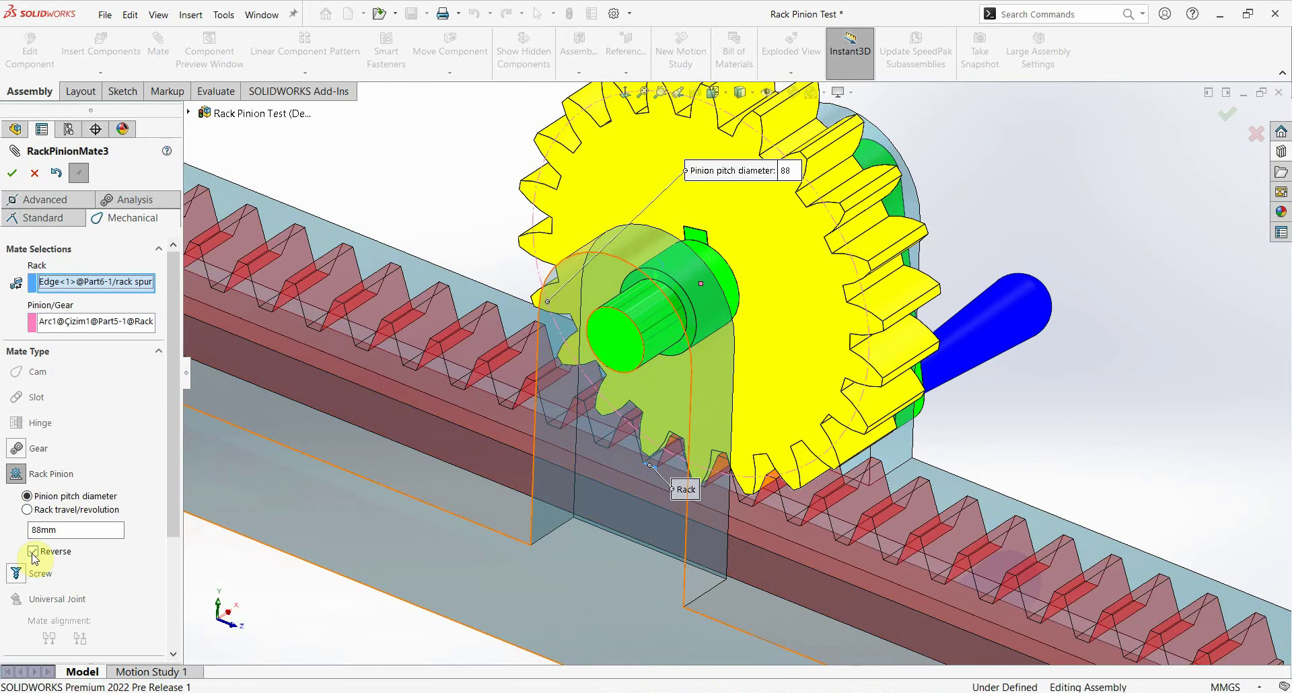
{"action": "left_click", "coordinate": [33, 552]}
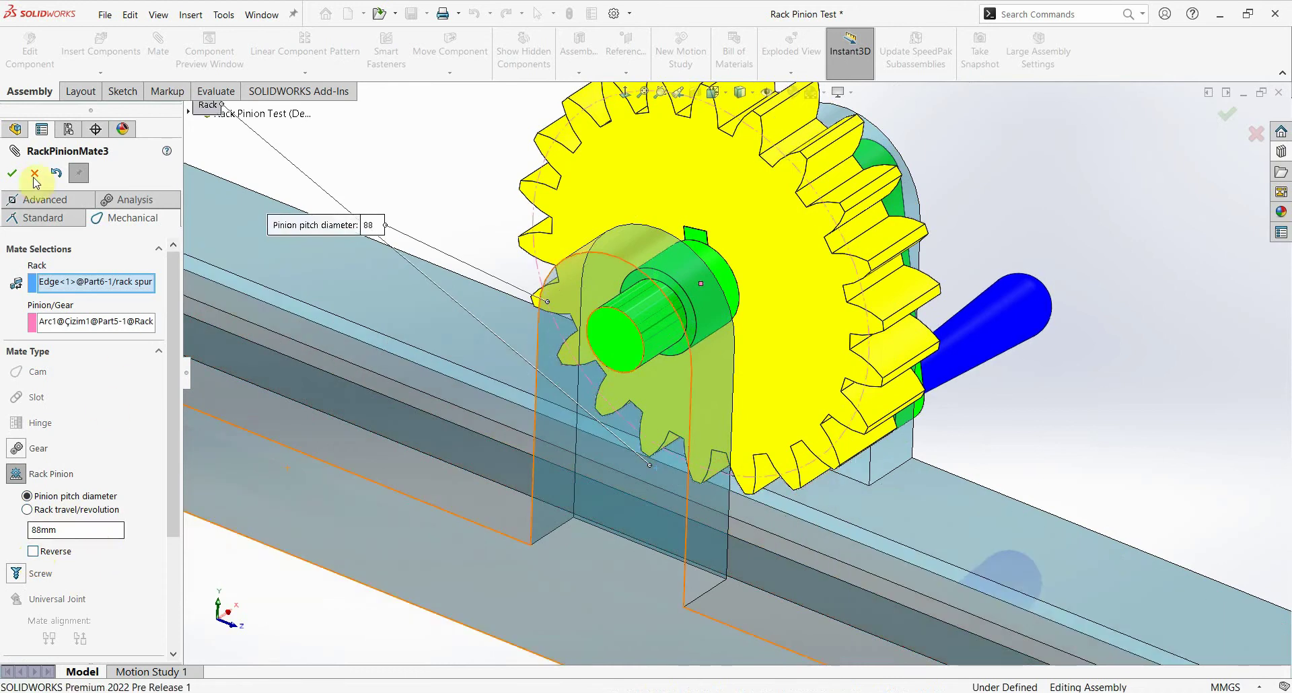
{"action": "left_click", "coordinate": [12, 175]}
{"action": "scroll", "coordinate": [747, 357], "scroll_direction": "up", "scroll_amount": 5}
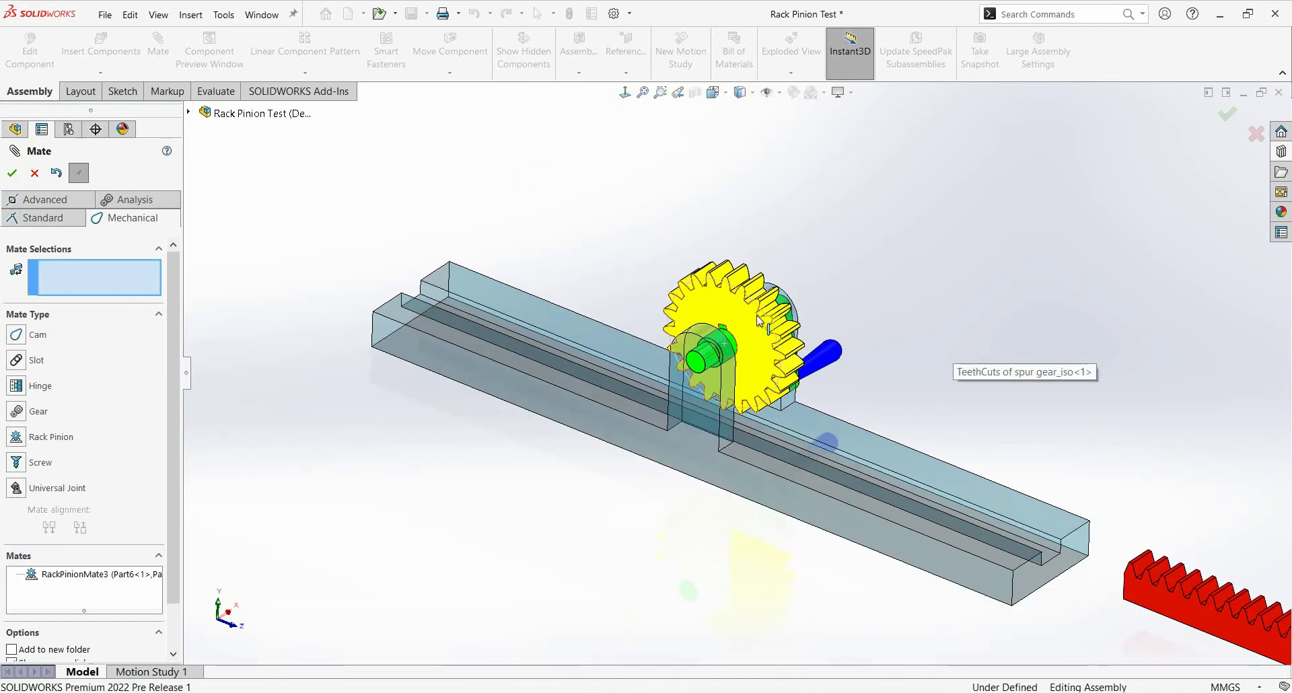
{"action": "mouse_move", "coordinate": [791, 397]}
{"action": "left_mouse_down"}
{"action": "mouse_move", "coordinate": [713, 284]}
{"action": "mouse_move", "coordinate": [719, 314]}
{"action": "mouse_move", "coordinate": [678, 389]}
{"action": "mouse_move", "coordinate": [750, 365]}
{"action": "mouse_move", "coordinate": [671, 378]}
{"action": "mouse_move", "coordinate": [717, 410]}
{"action": "left_mouse_up"}
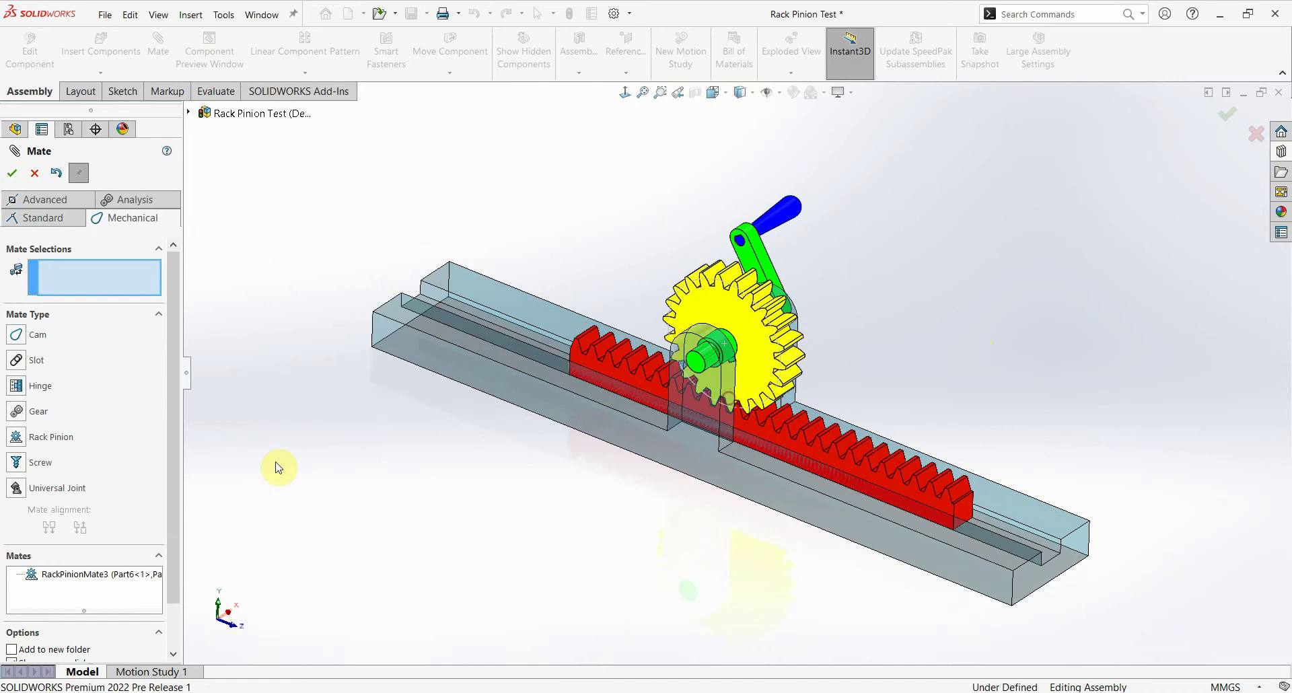
Reverse RackPinionMate3 with 500 rack travel per revolution, then spin the gear to test
{"action": "left_click", "coordinate": [39, 588]}
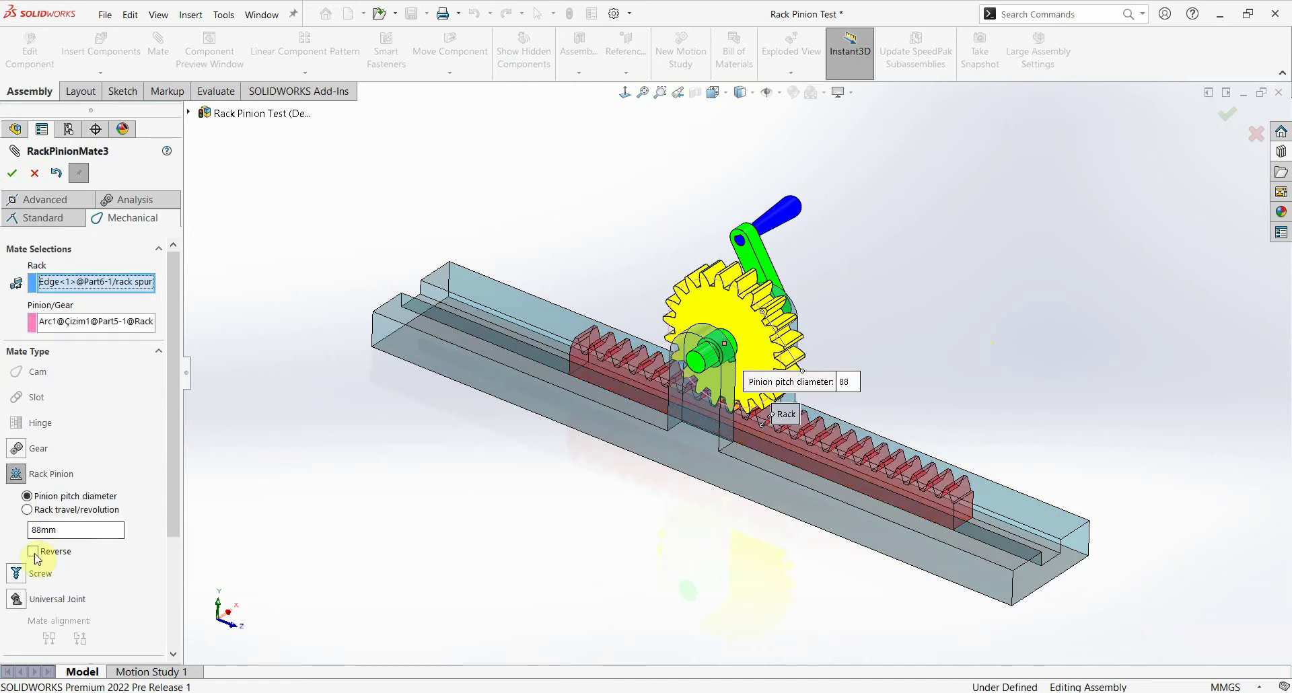
{"action": "left_click", "coordinate": [33, 553]}
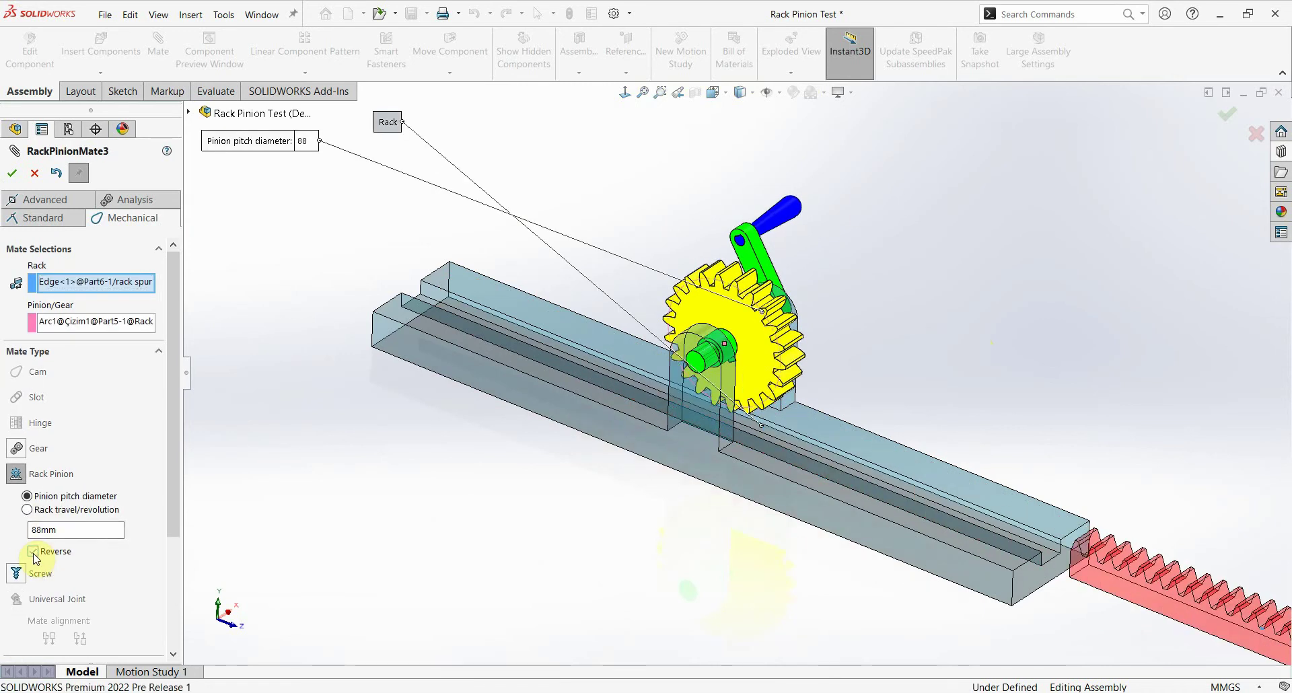
{"action": "left_click", "coordinate": [27, 511]}
{"action": "type", "text": "500"}
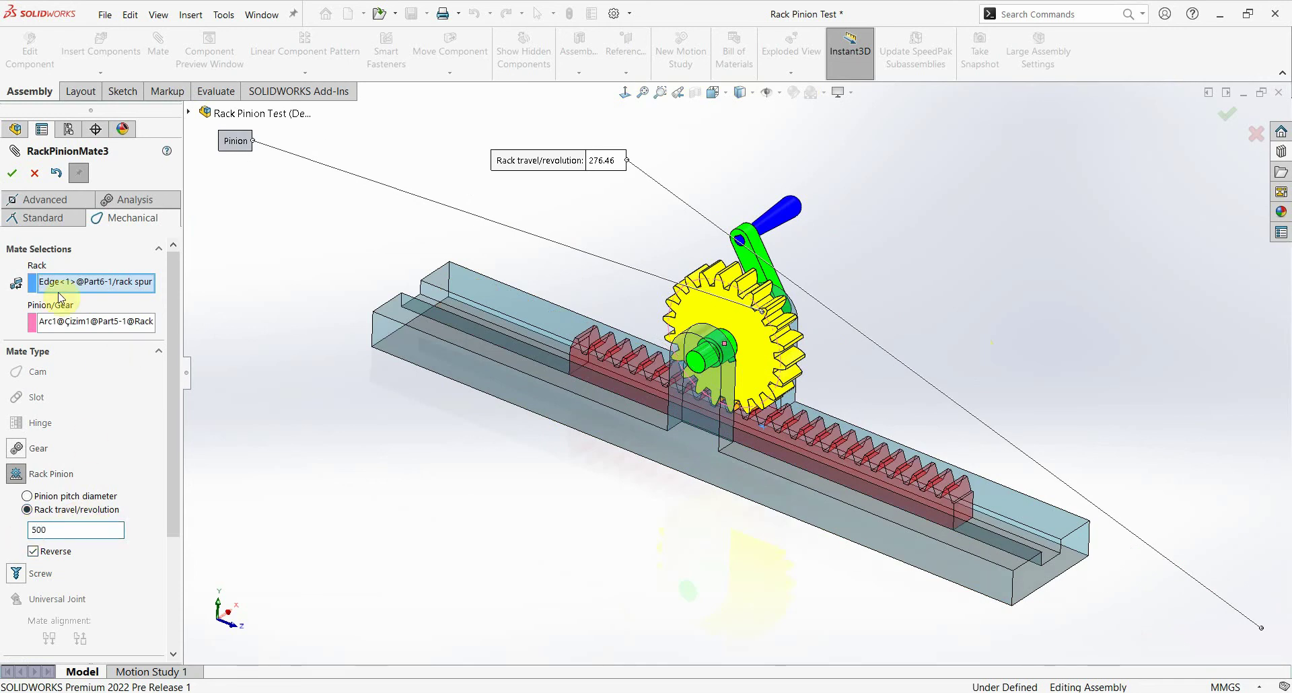
{"action": "left_click", "coordinate": [12, 174]}
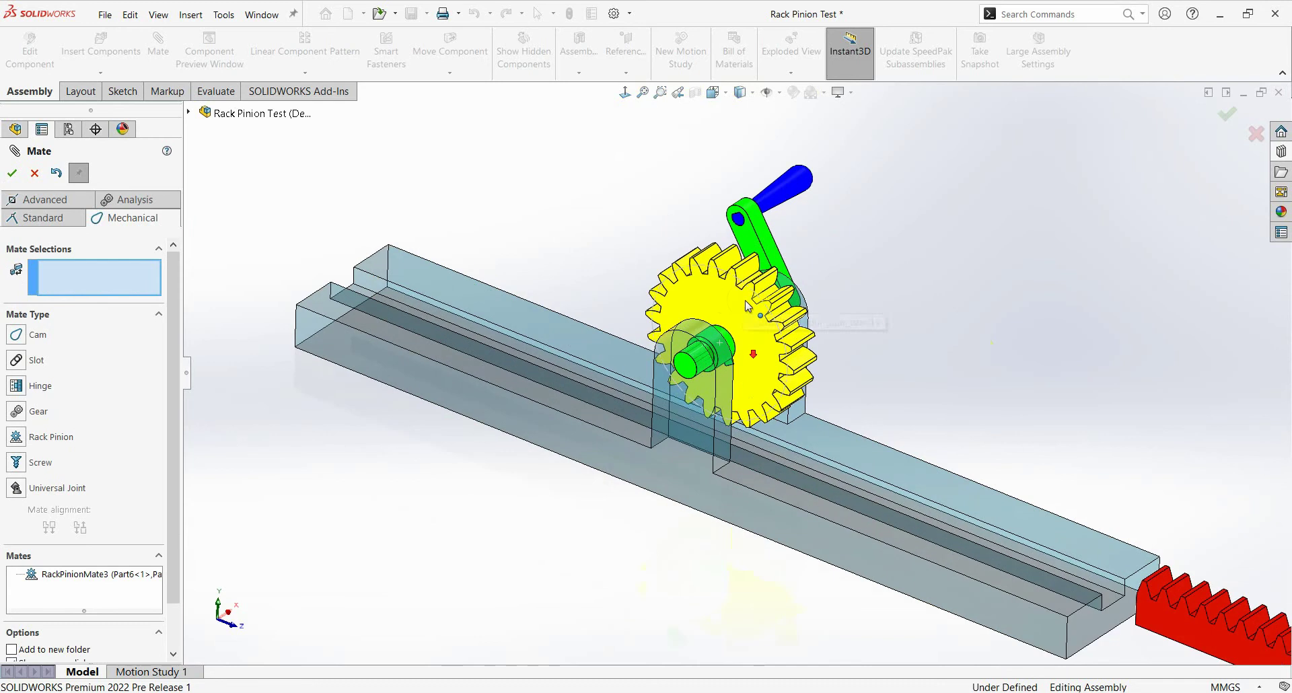
{"action": "mouse_move", "coordinate": [778, 339]}
{"action": "left_mouse_down"}
{"action": "mouse_move", "coordinate": [732, 361]}
{"action": "mouse_move", "coordinate": [712, 295]}
{"action": "mouse_move", "coordinate": [723, 373]}
{"action": "left_mouse_up"}
{"action": "scroll", "coordinate": [740, 343], "scroll_direction": "up", "scroll_amount": 3}
{"action": "scroll", "coordinate": [733, 361], "scroll_direction": "down", "scroll_amount": 5}
{"action": "scroll", "coordinate": [727, 402], "scroll_direction": "up", "scroll_amount": 3}
{"action": "scroll", "coordinate": [712, 295], "scroll_direction": "down", "scroll_amount": 3}
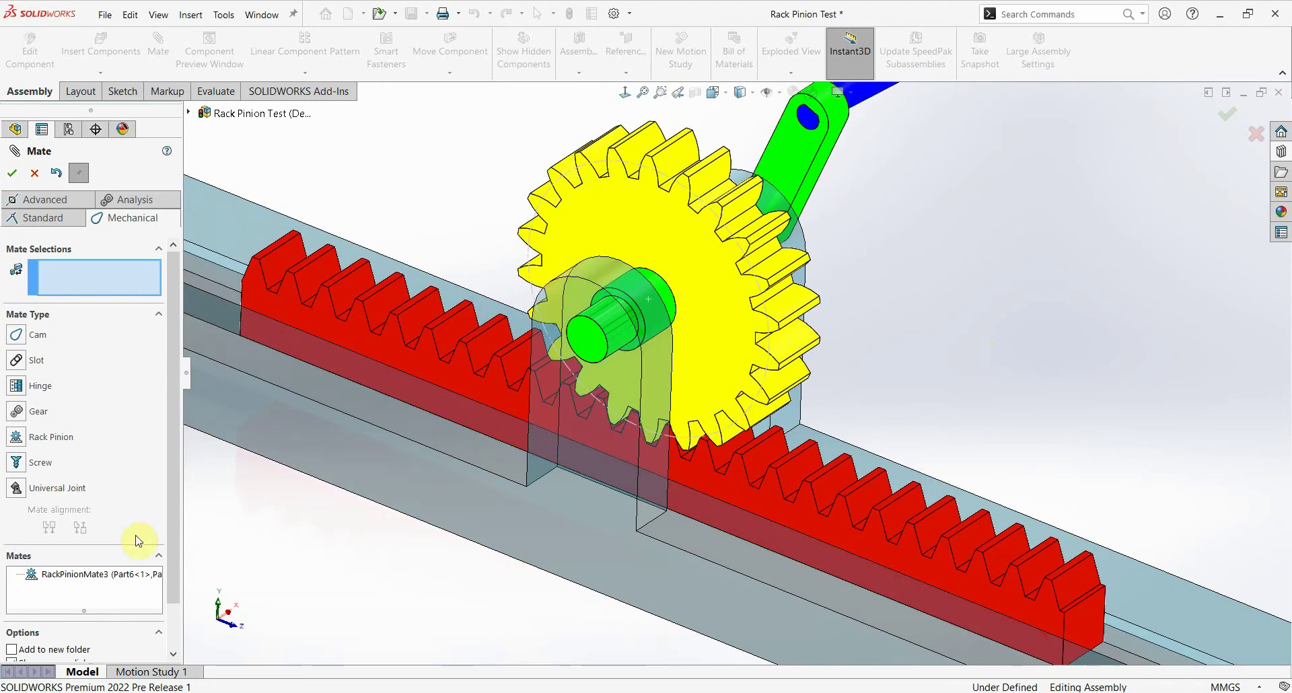
Reset RackPinionMate3 to an 88 mm pinion pitch diameter and turn the gear to test
{"action": "left_click", "coordinate": [119, 577]}
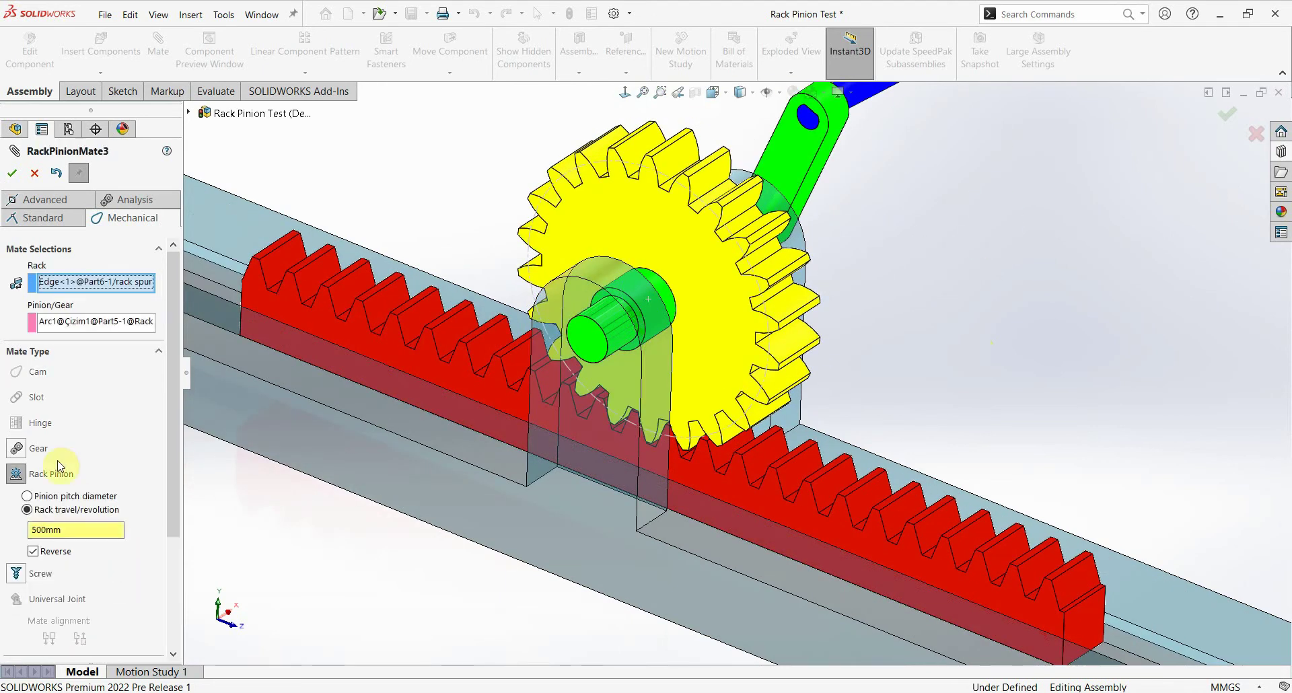
{"action": "left_click", "coordinate": [27, 496]}
{"action": "double_click", "coordinate": [93, 527]}
{"action": "type", "text": "88"}
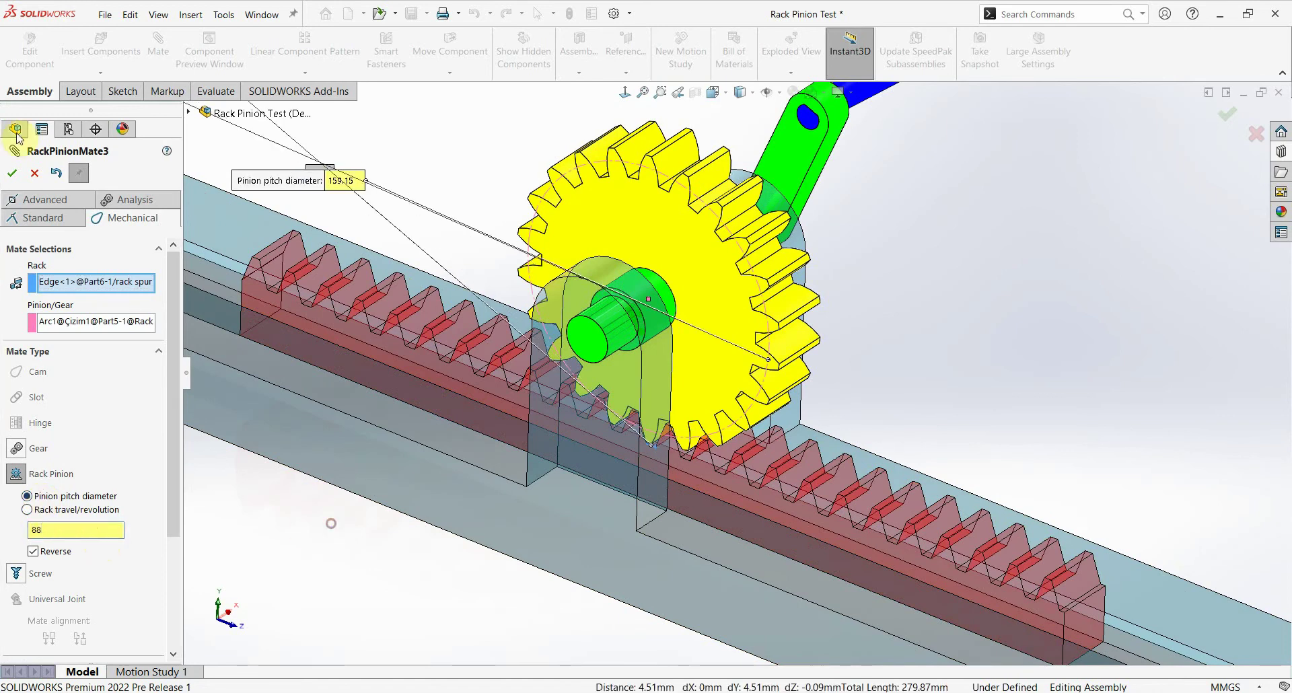
{"action": "left_click", "coordinate": [12, 173]}
{"action": "scroll", "coordinate": [738, 305], "scroll_direction": "up", "scroll_amount": 3}
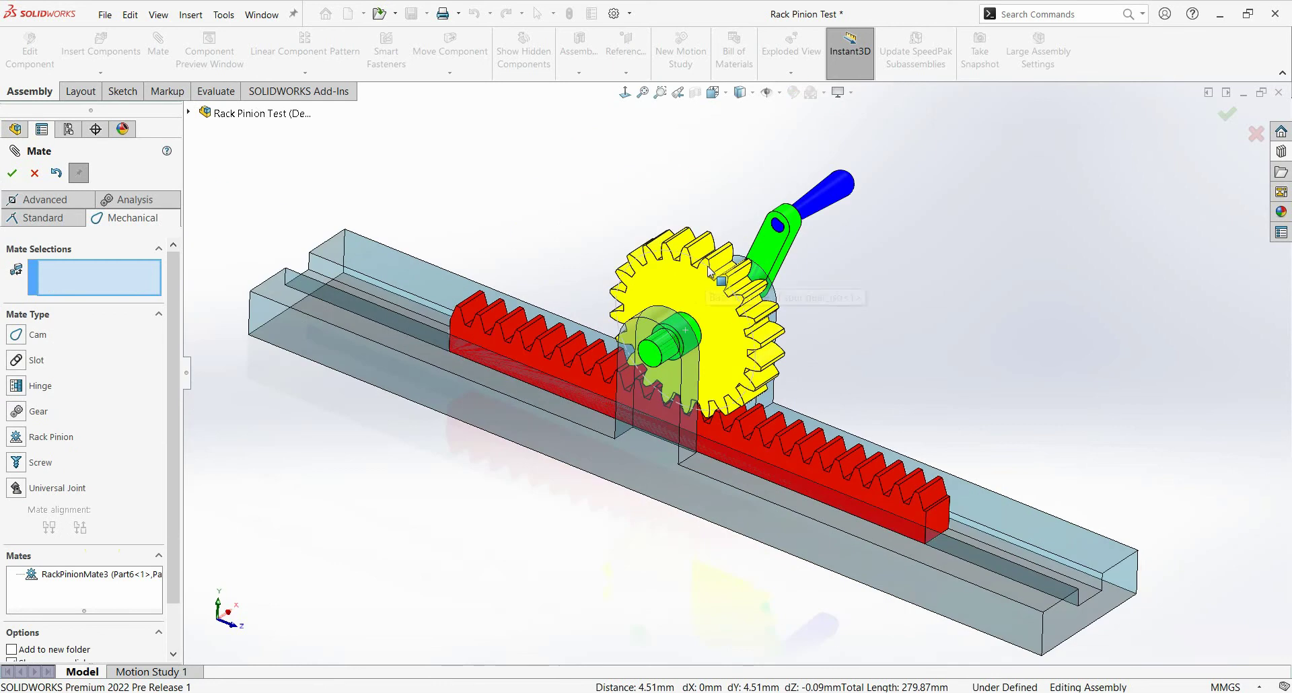
{"action": "mouse_move", "coordinate": [741, 286]}
{"action": "left_mouse_down"}
{"action": "mouse_move", "coordinate": [769, 407]}
{"action": "mouse_move", "coordinate": [715, 432]}
{"action": "left_mouse_up"}
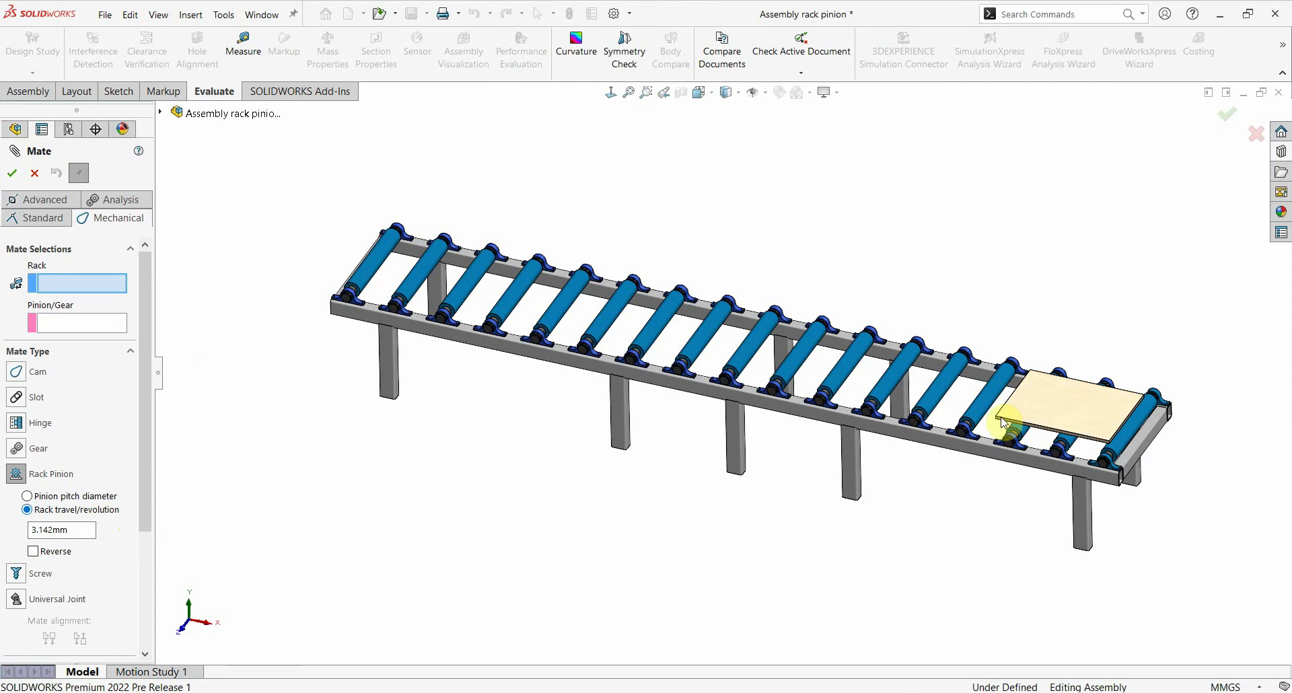
Cancel the empty mate and inspect the weldment3 roller subassembly's contents
{"action": "left_click", "coordinate": [36, 174]}
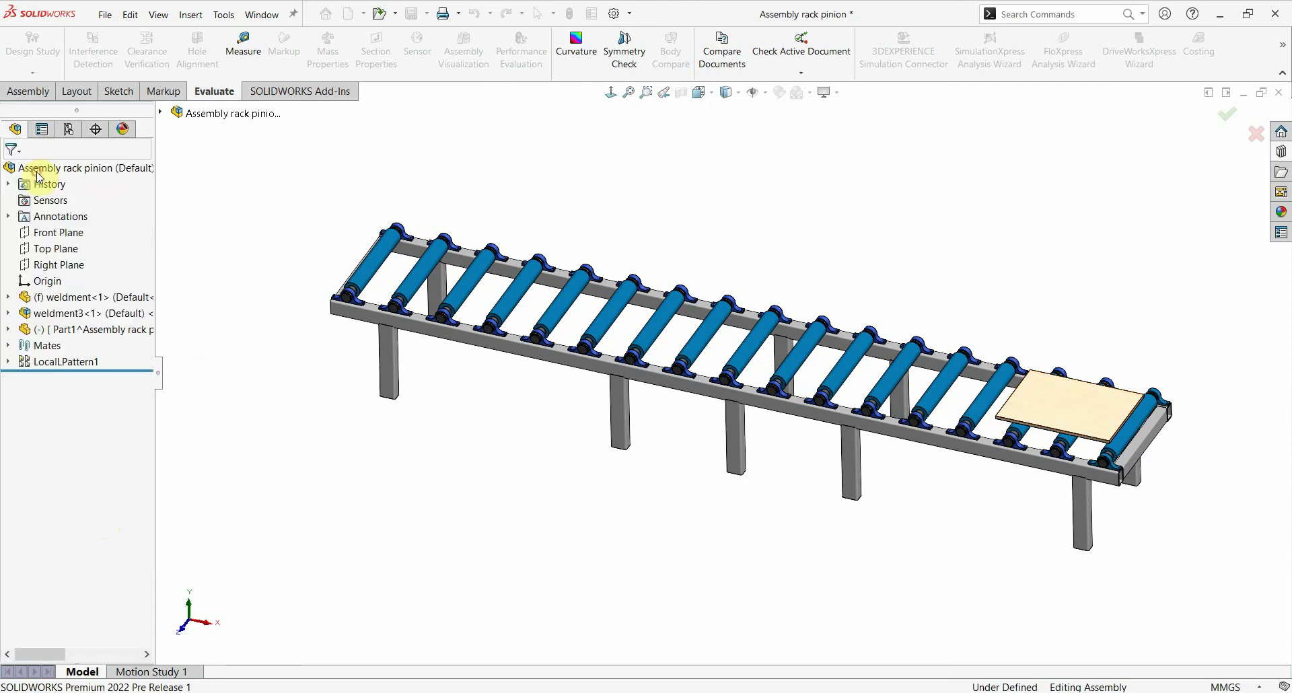
{"action": "scroll", "coordinate": [1060, 444], "scroll_direction": "down", "scroll_amount": 2}
{"action": "scroll", "coordinate": [1053, 479], "scroll_direction": "down", "scroll_amount": 2}
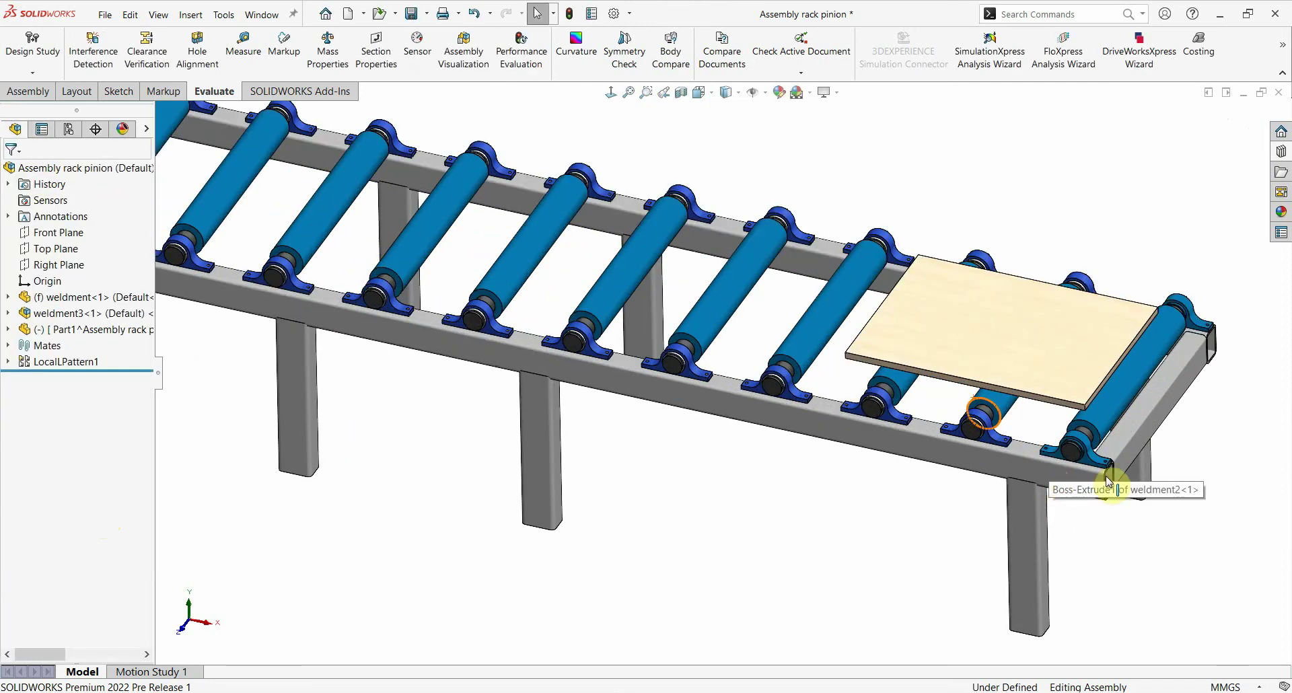
{"action": "scroll", "coordinate": [989, 403], "scroll_direction": "down", "scroll_amount": 2}
{"action": "scroll", "coordinate": [850, 393], "scroll_direction": "down", "scroll_amount": 3}
{"action": "left_click", "coordinate": [849, 398]}
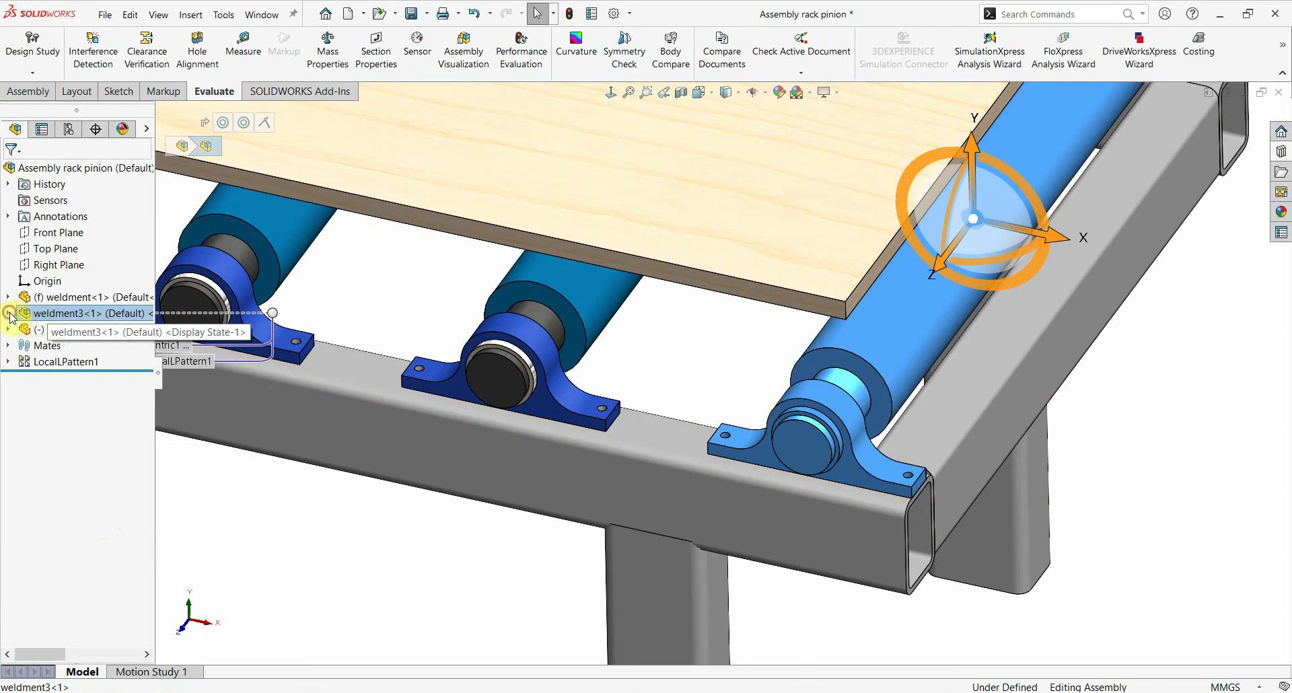
{"action": "left_click", "coordinate": [8, 313]}
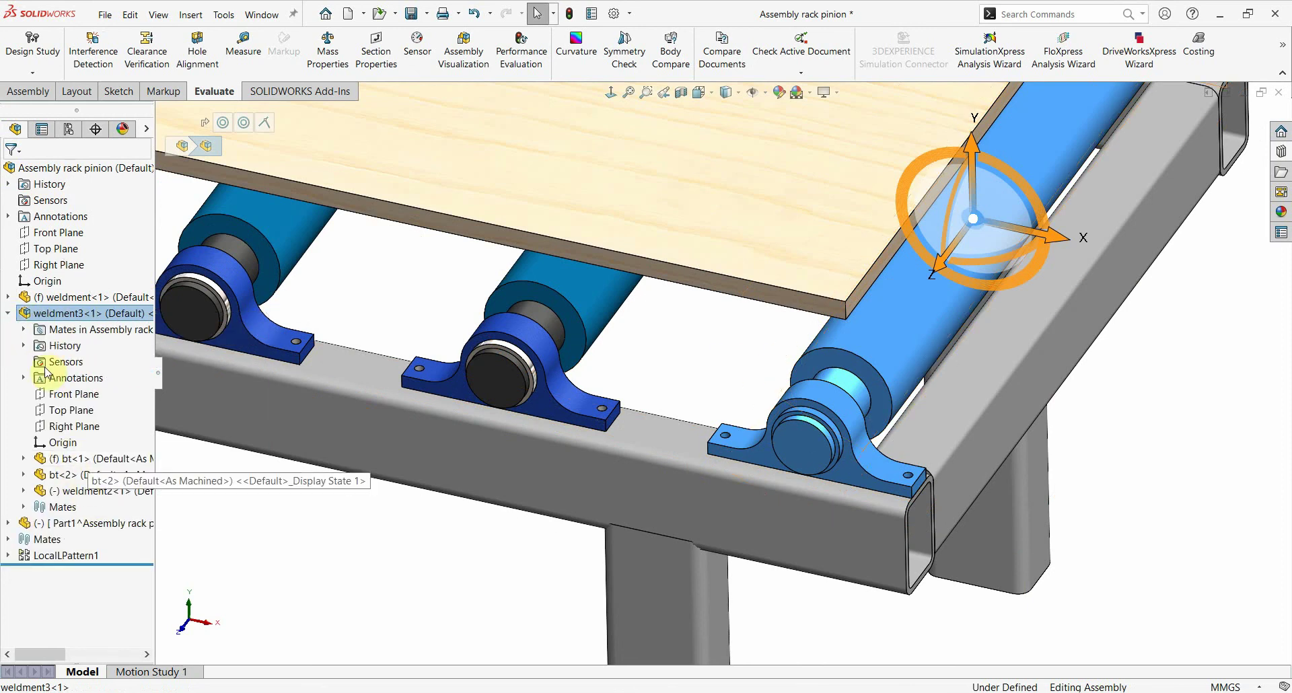
{"action": "left_click", "coordinate": [8, 313]}
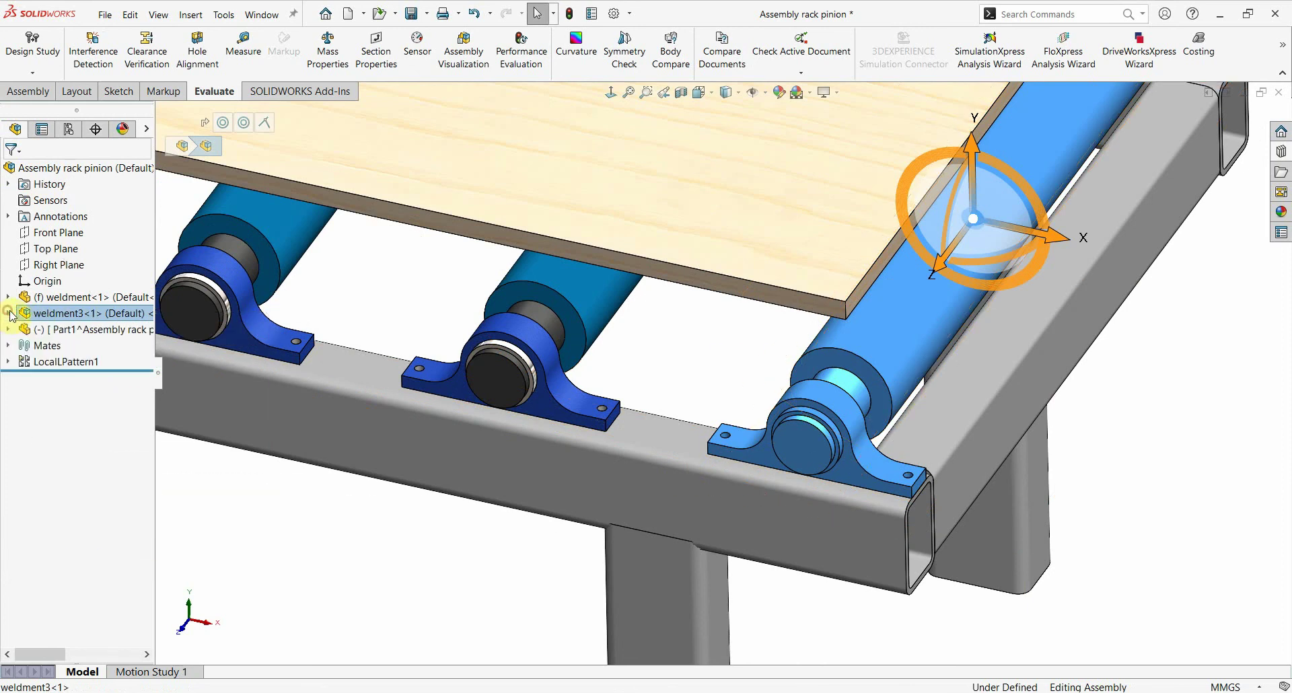
{"action": "left_click", "coordinate": [1200, 437]}
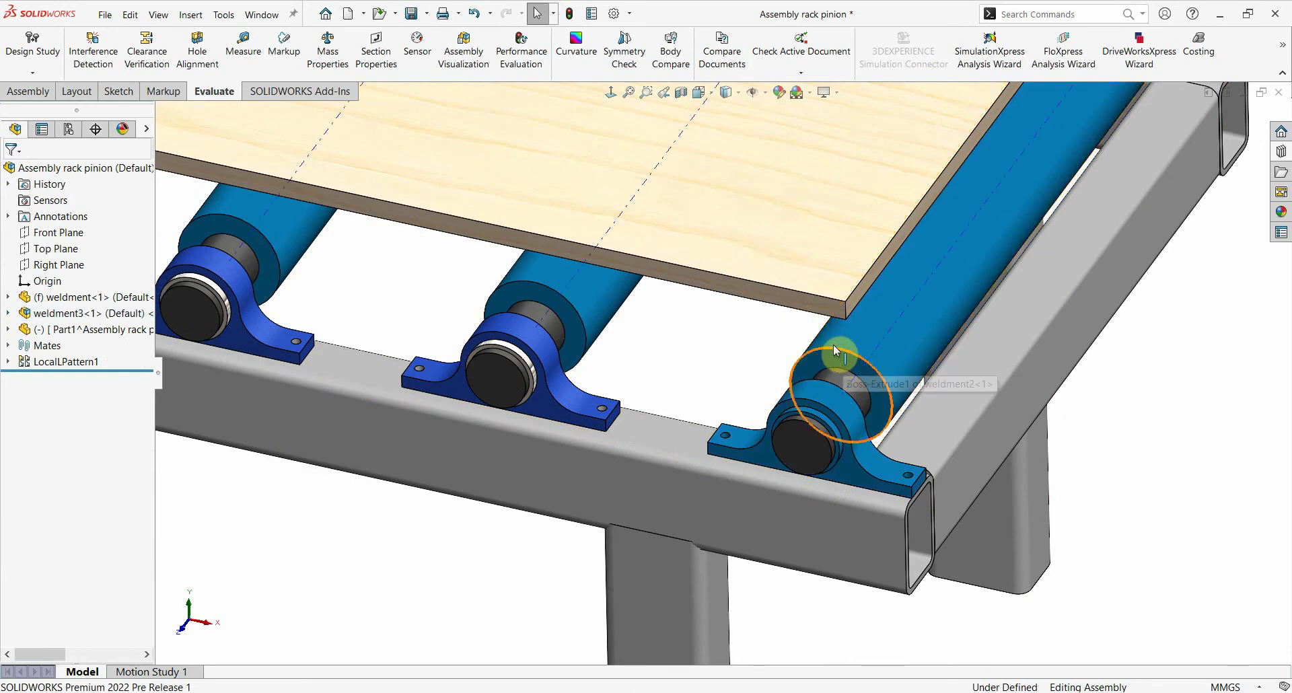
Make the weldment3 subassembly flexible and pan to show more rollers
{"action": "left_click", "coordinate": [46, 319]}
{"action": "right_click", "coordinate": [39, 316]}
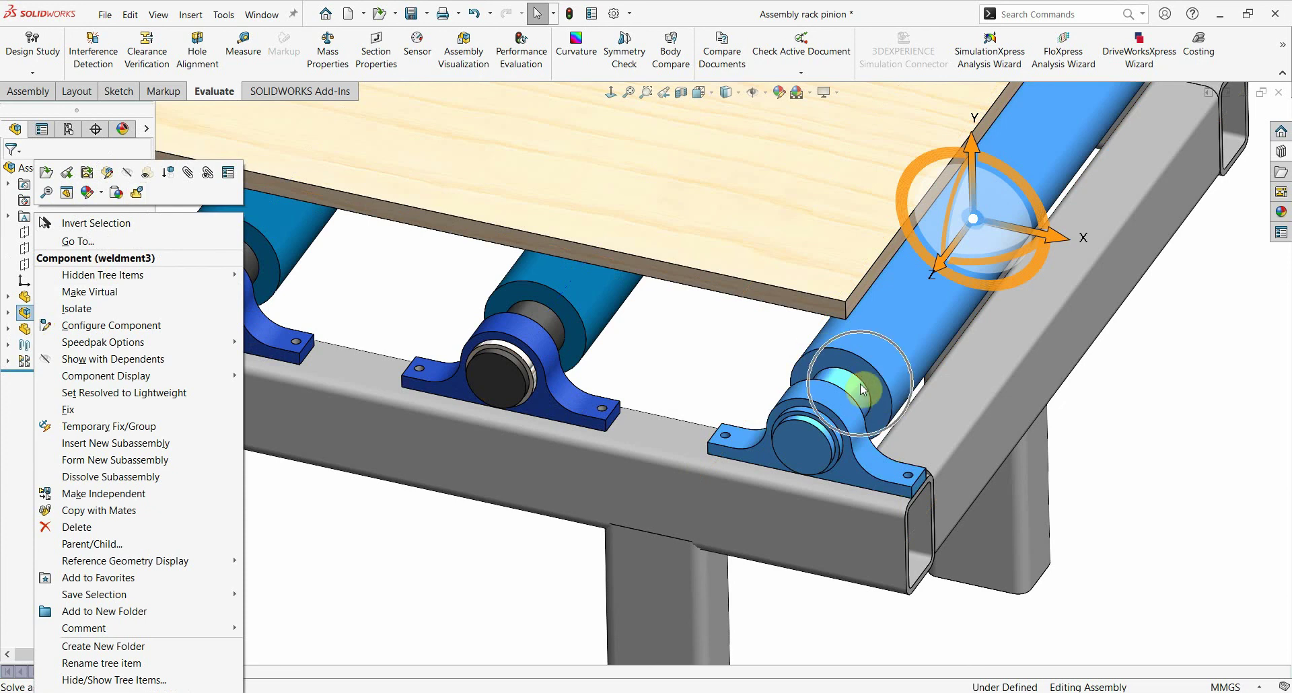
{"action": "left_click", "coordinate": [141, 192]}
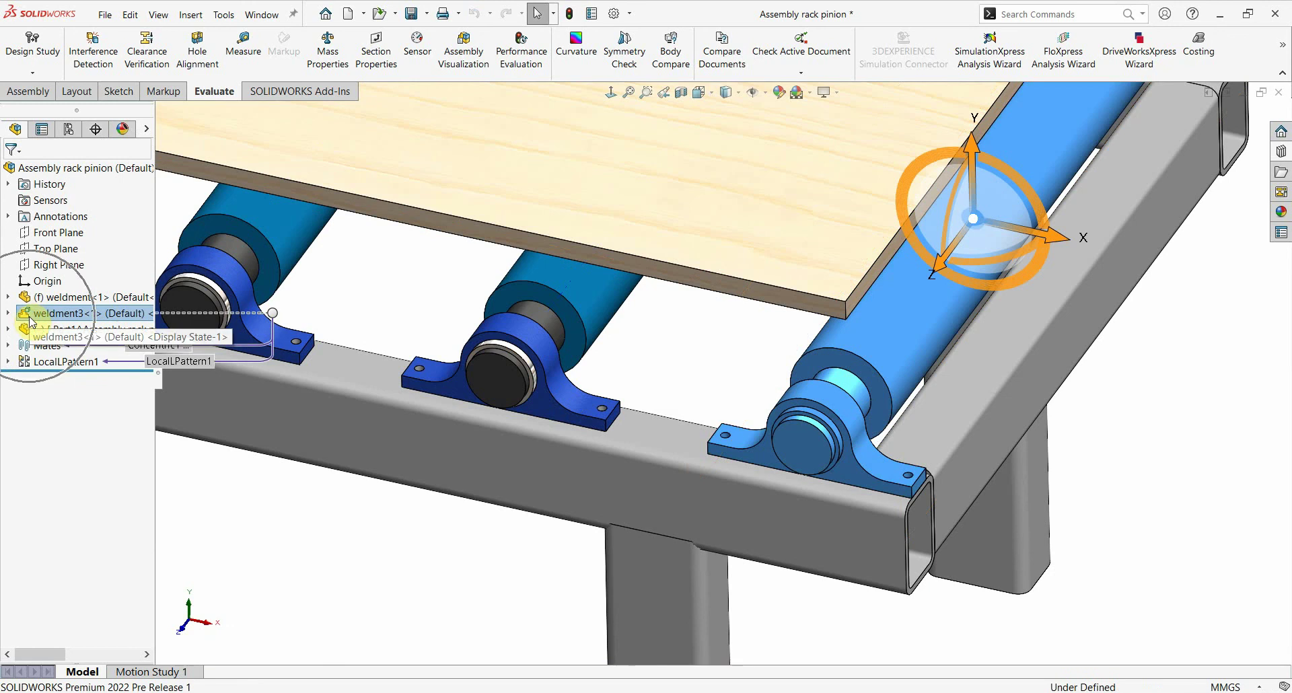
{"action": "left_click", "coordinate": [751, 345]}
{"action": "scroll", "coordinate": [868, 372], "scroll_direction": "down", "scroll_amount": 3}
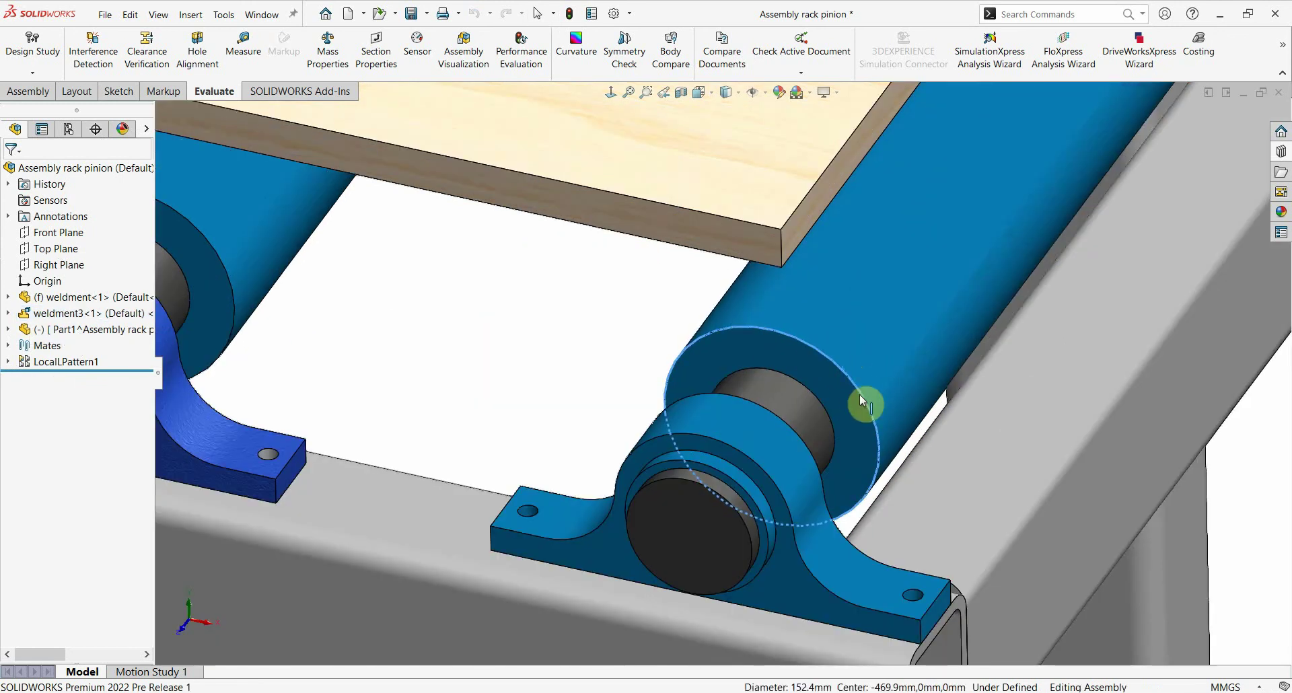
{"action": "scroll", "coordinate": [862, 400], "scroll_direction": "up", "scroll_amount": 5}
{"action": "scroll", "coordinate": [862, 400], "scroll_direction": "up", "scroll_amount": 3}
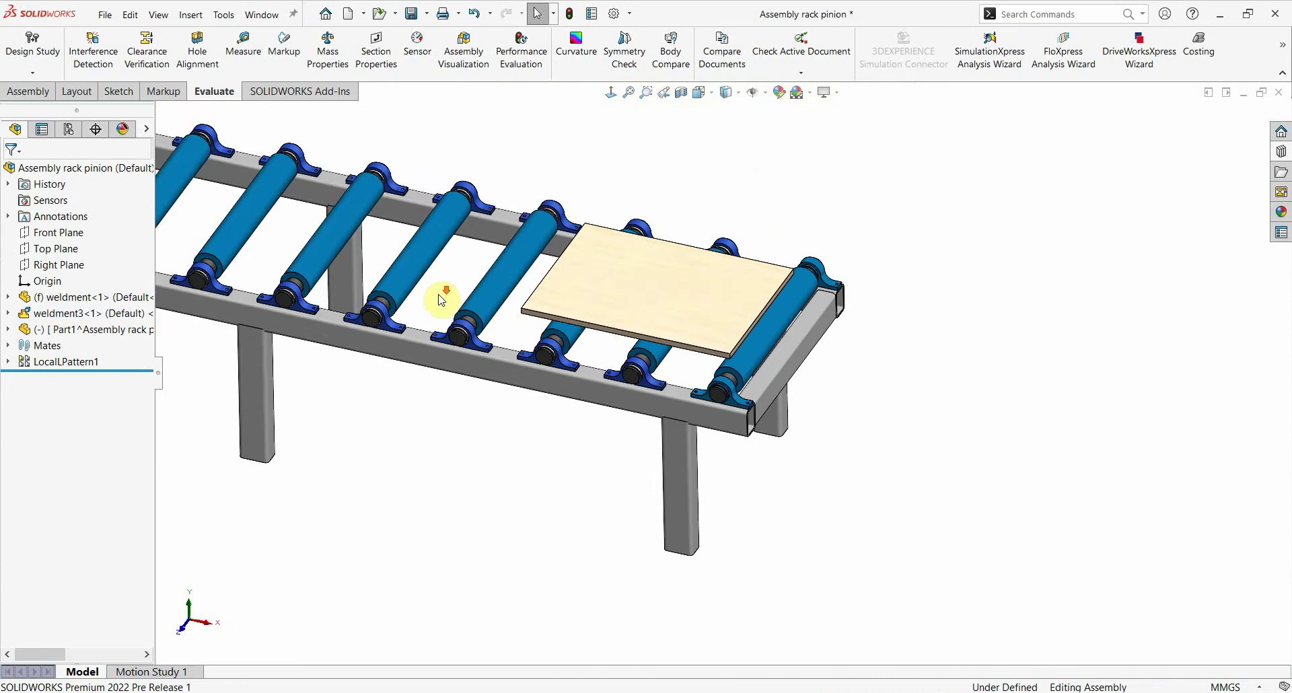
{"action": "middle_click_drag", "start_coordinate": [441, 300], "coordinate": [640, 433], "text": "ctrl"}
Start a Rack Pinion mate and select the board's edge as the rack
{"action": "left_click", "coordinate": [35, 97]}
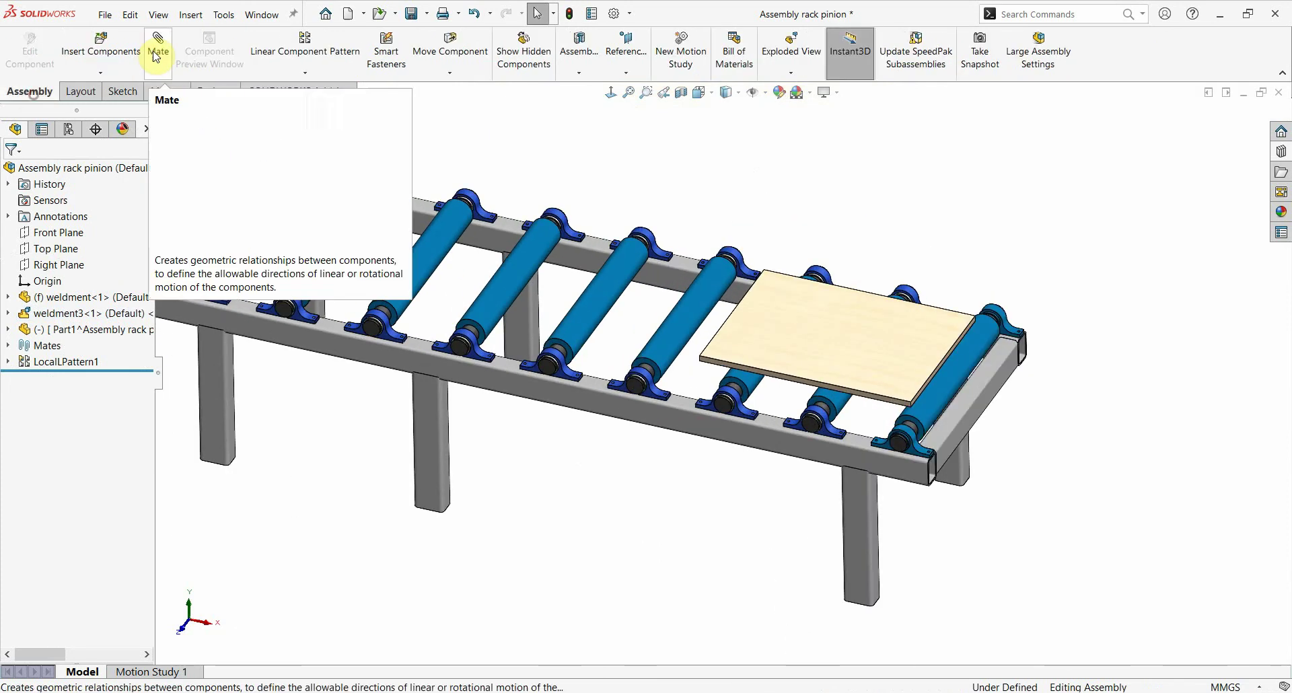
{"action": "left_click", "coordinate": [158, 47]}
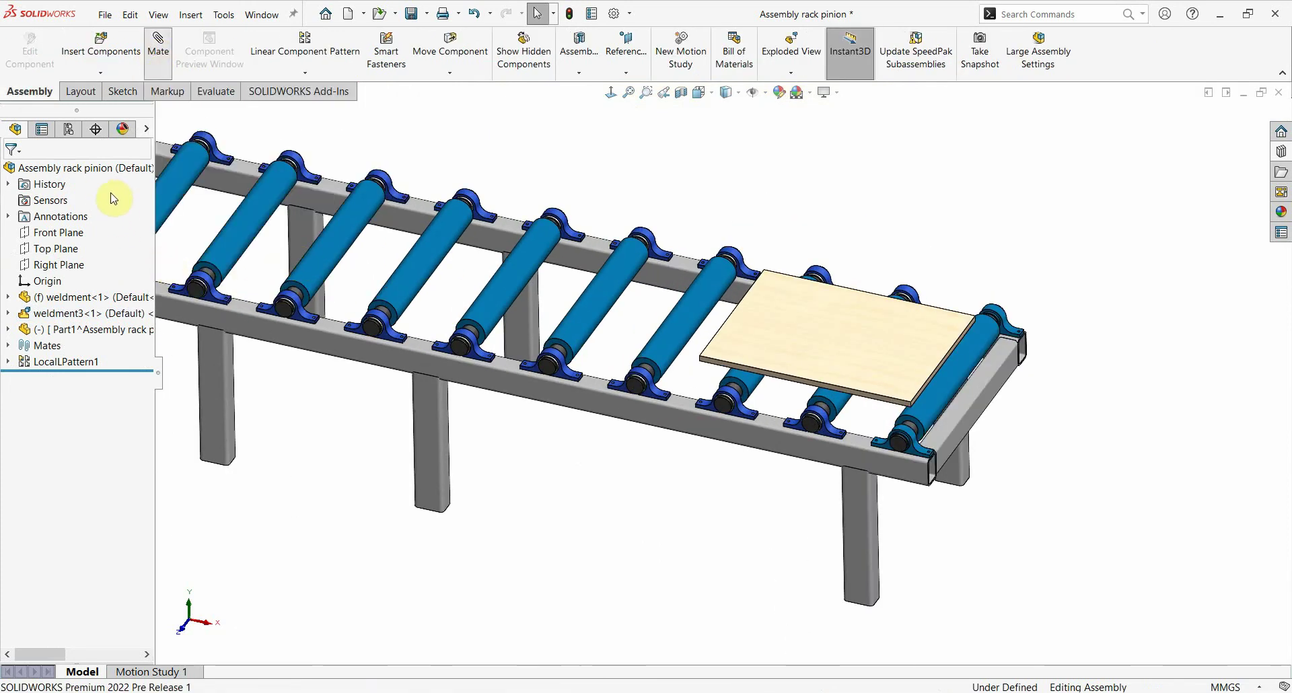
{"action": "left_click", "coordinate": [111, 218]}
{"action": "left_click", "coordinate": [22, 440]}
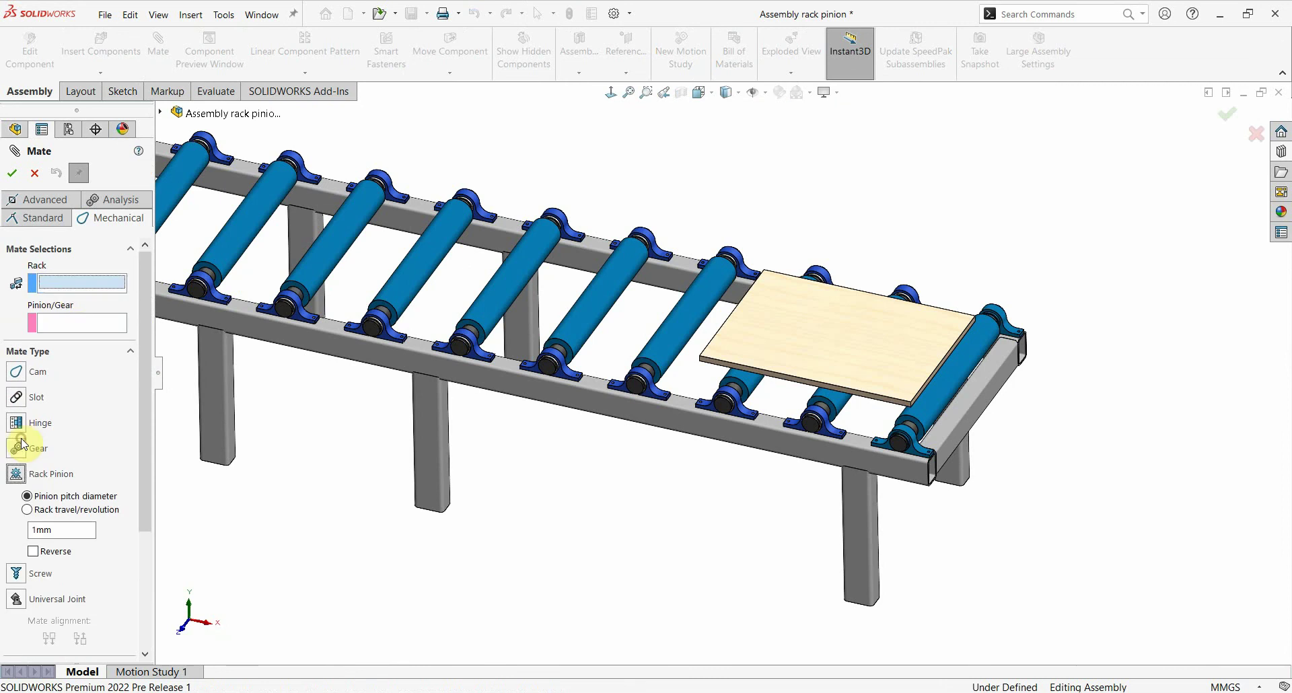
{"action": "scroll", "coordinate": [866, 418], "scroll_direction": "down", "scroll_amount": 5}
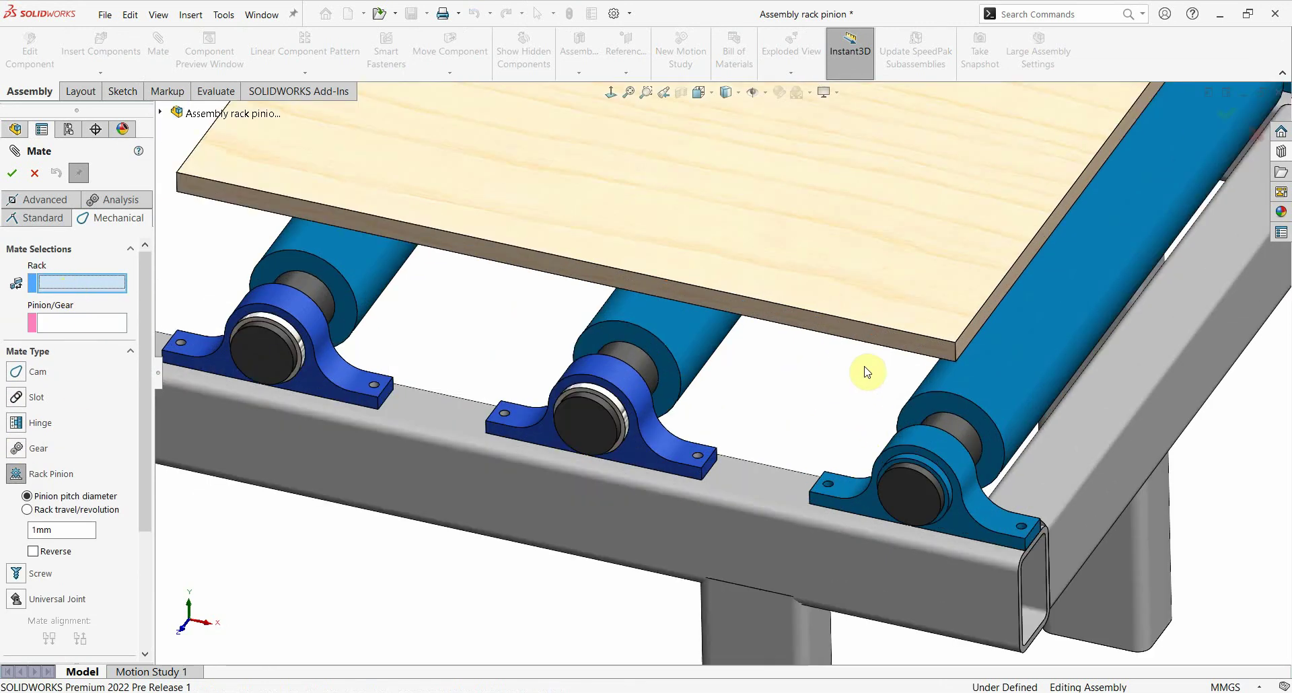
{"action": "left_click", "coordinate": [865, 324]}
Pick the end roller's circle as the pinion and set rack travel per revolution to 1000 mm
{"action": "scroll", "coordinate": [781, 340], "scroll_direction": "up", "scroll_amount": 3}
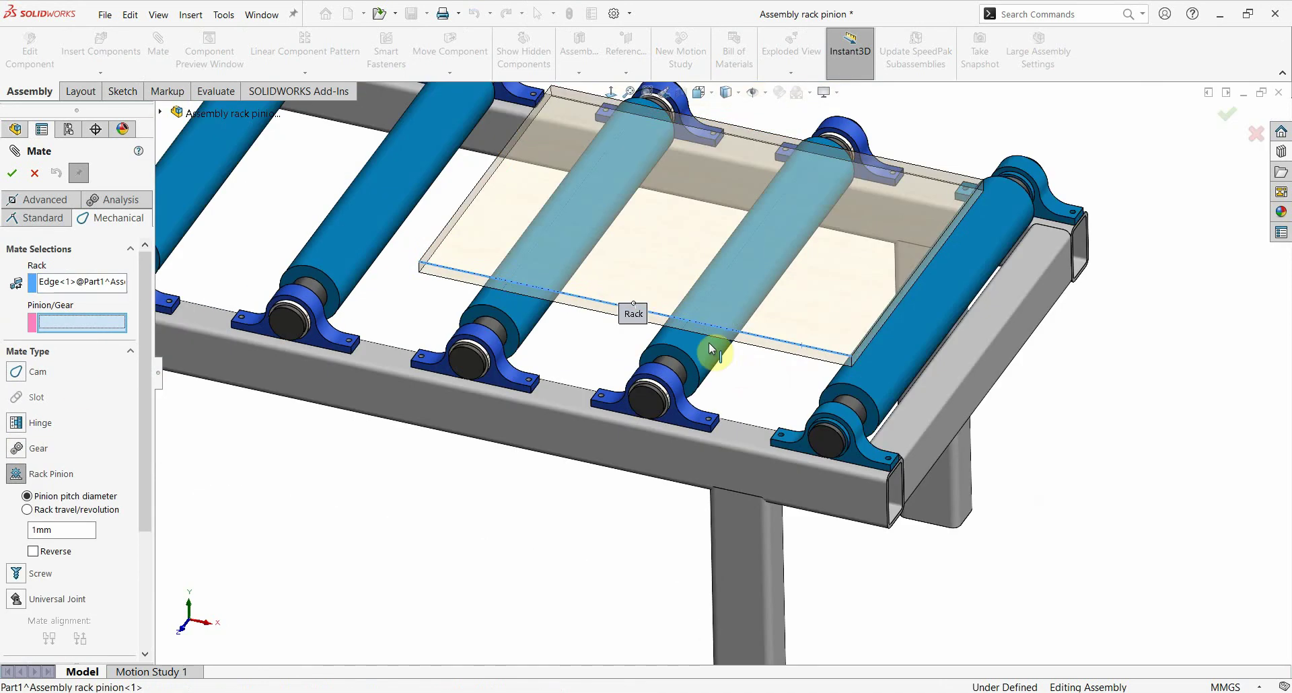
{"action": "left_click", "coordinate": [73, 324]}
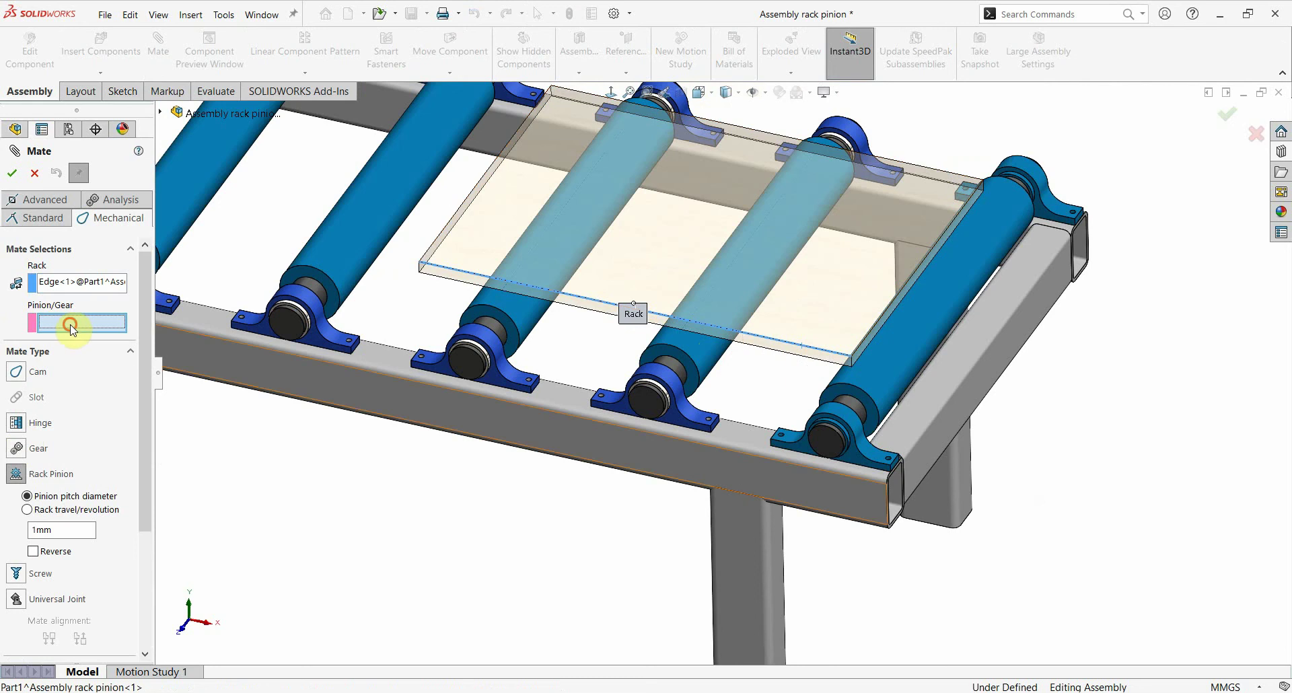
{"action": "scroll", "coordinate": [886, 476], "scroll_direction": "down", "scroll_amount": 3}
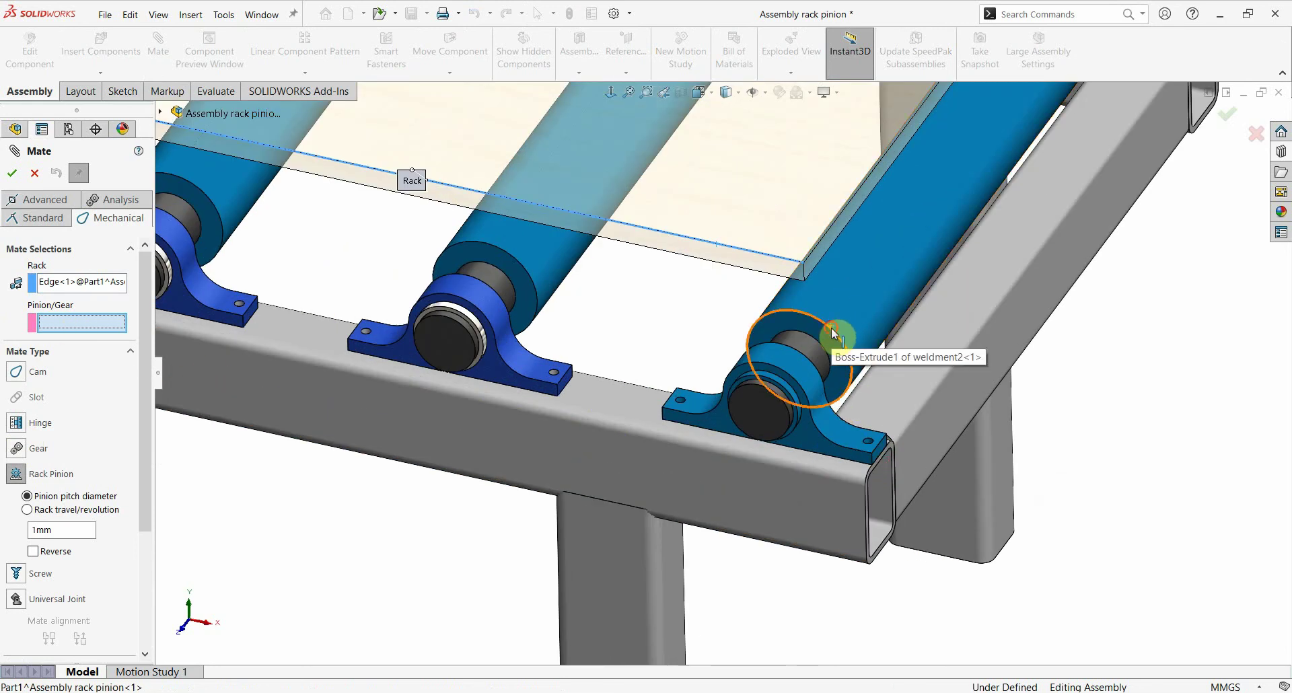
{"action": "left_click", "coordinate": [832, 336]}
{"action": "scroll", "coordinate": [521, 550], "scroll_direction": "up", "scroll_amount": 1}
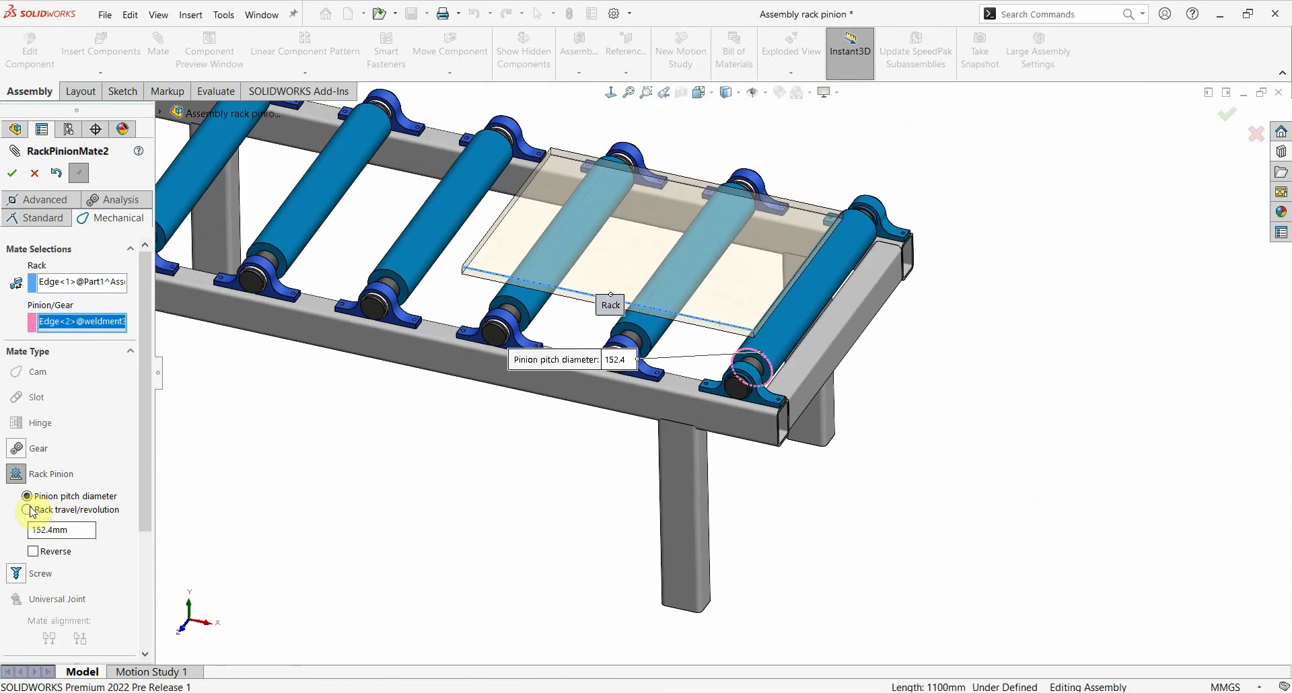
{"action": "left_click", "coordinate": [27, 510]}
{"action": "type", "text": "1000"}
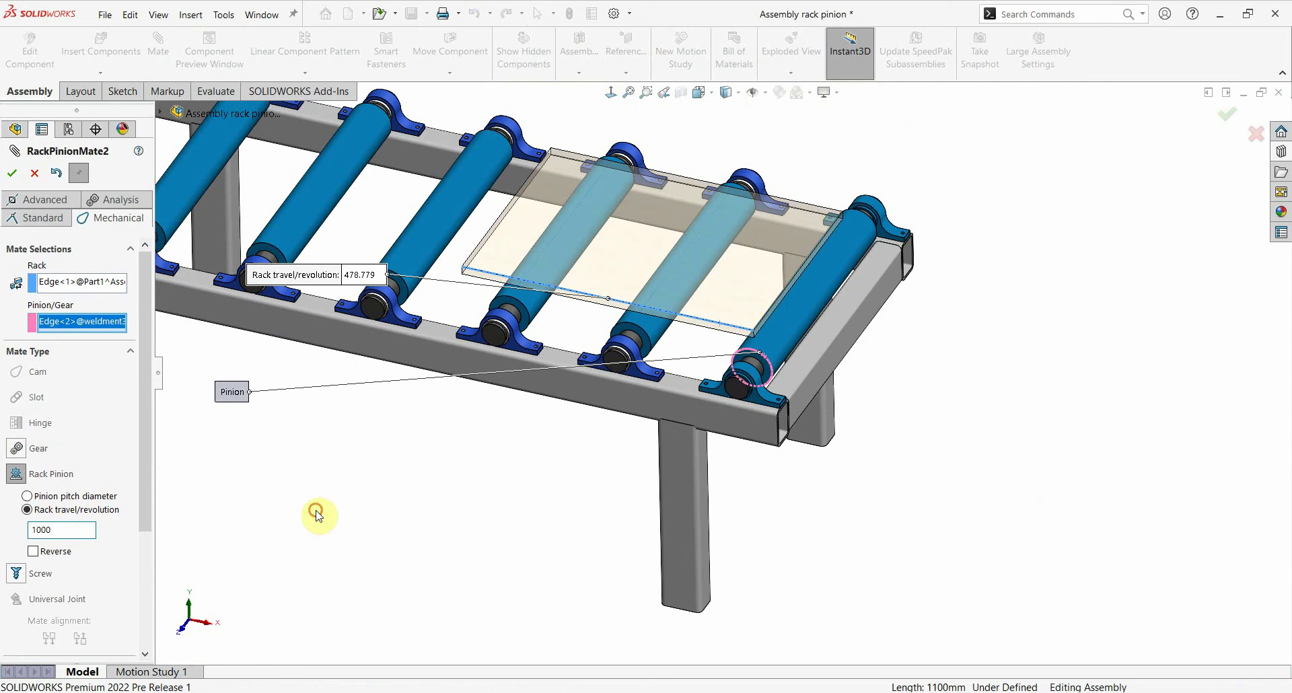
{"action": "key", "text": "Return"}
Accept the mate and turn the end roller to watch the board slide
{"action": "left_click", "coordinate": [14, 175]}
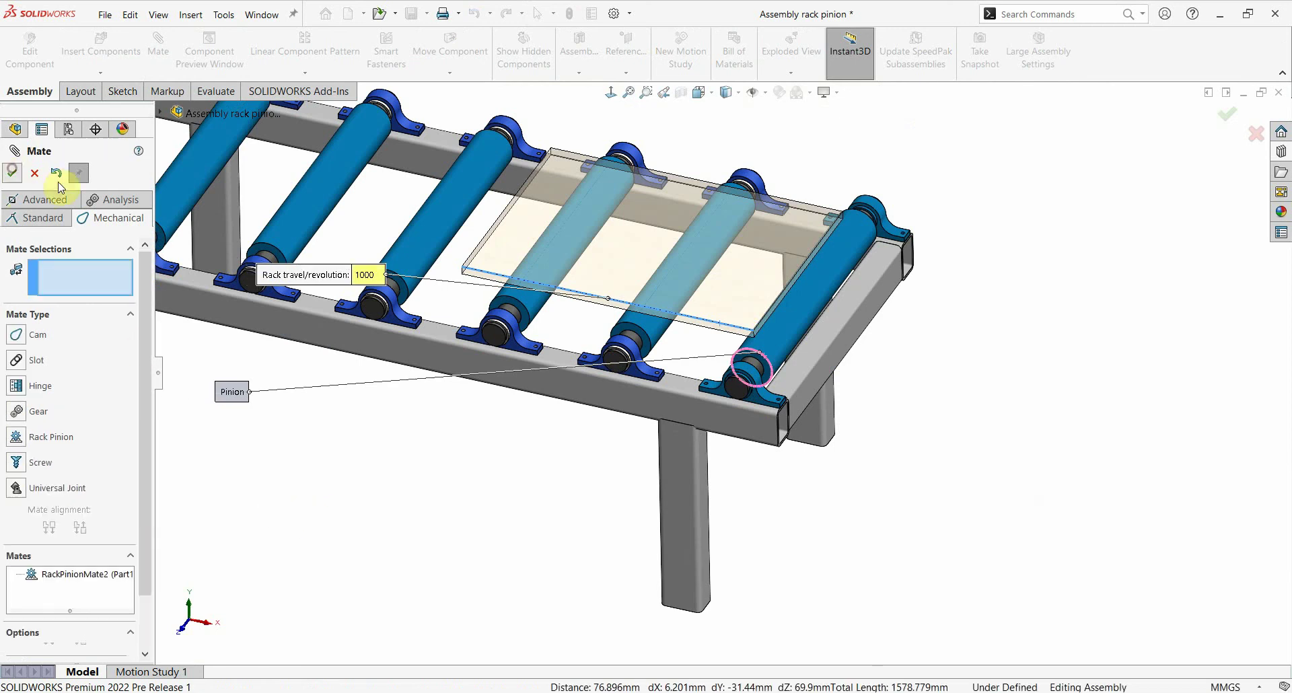
{"action": "scroll", "coordinate": [684, 437], "scroll_direction": "up", "scroll_amount": 3}
{"action": "scroll", "coordinate": [1034, 457], "scroll_direction": "down", "scroll_amount": 5}
{"action": "scroll", "coordinate": [1034, 458], "scroll_direction": "down", "scroll_amount": 3}
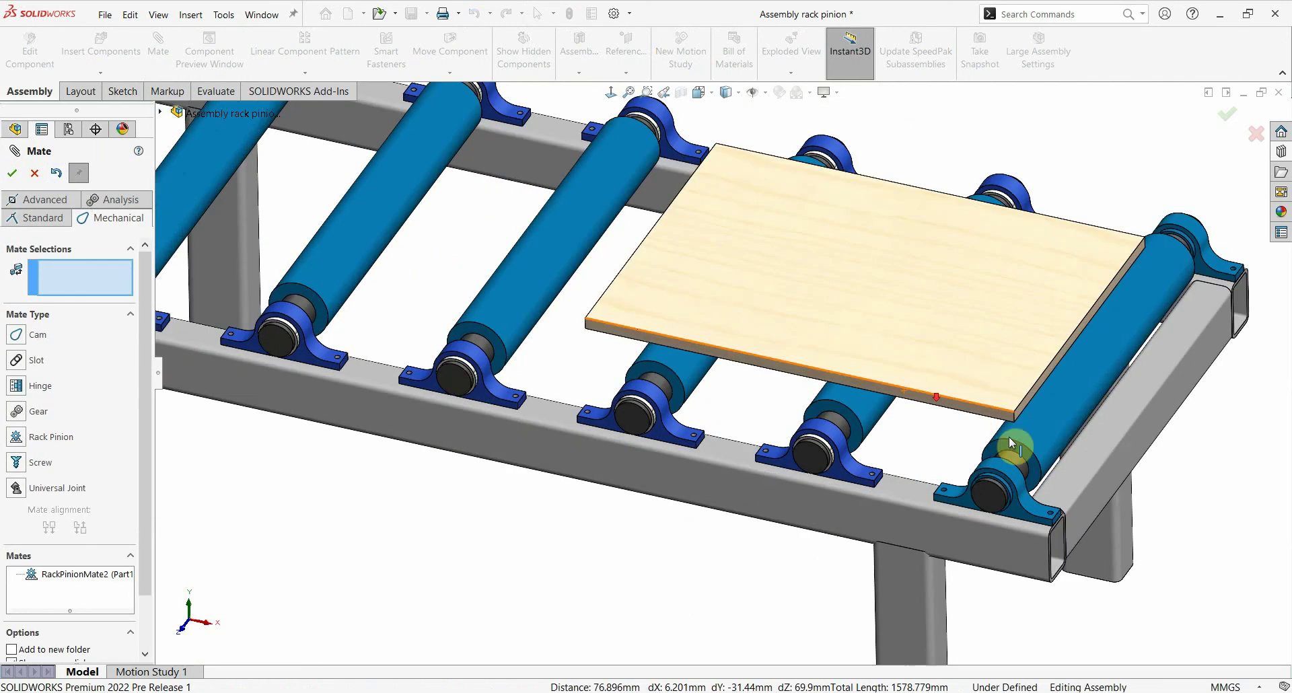
{"action": "scroll", "coordinate": [1016, 434], "scroll_direction": "down", "scroll_amount": 1}
{"action": "mouse_move", "coordinate": [995, 434]}
{"action": "left_mouse_down"}
{"action": "mouse_move", "coordinate": [949, 454]}
{"action": "mouse_move", "coordinate": [872, 313]}
{"action": "mouse_move", "coordinate": [855, 315]}
{"action": "left_mouse_up"}
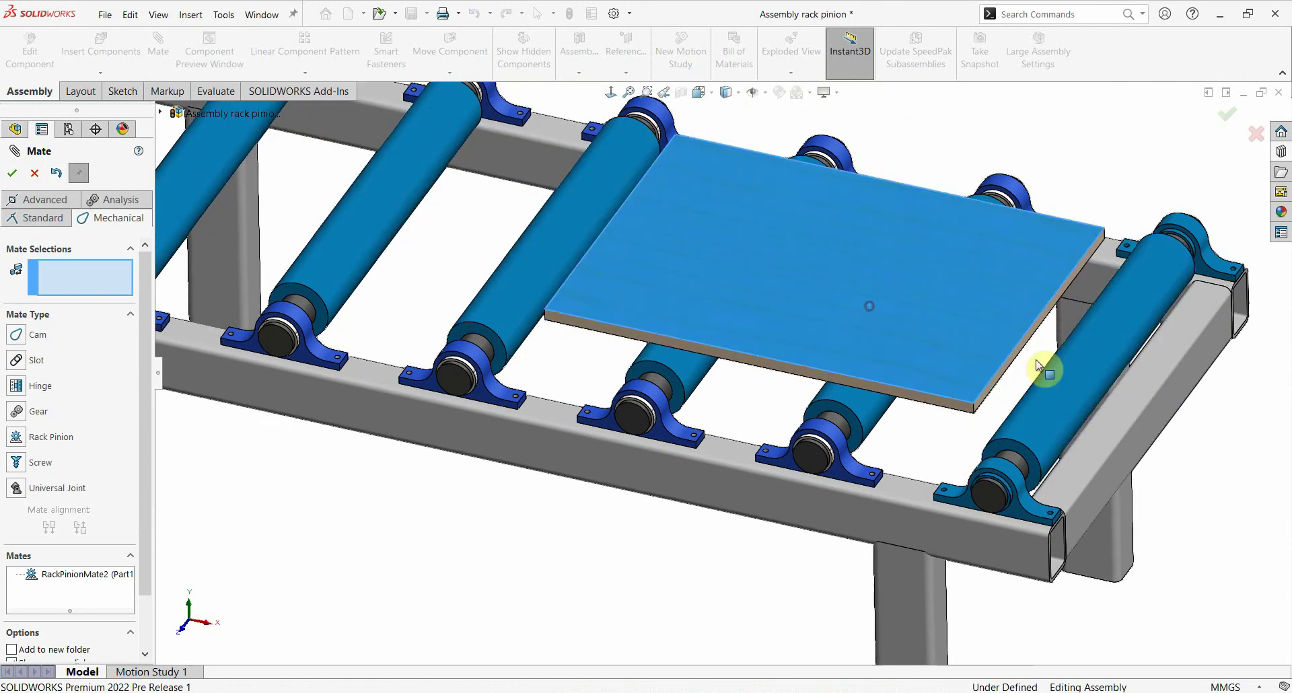
{"action": "mouse_move", "coordinate": [1032, 438]}
{"action": "left_mouse_down"}
{"action": "mouse_move", "coordinate": [1001, 439]}
{"action": "mouse_move", "coordinate": [995, 490]}
{"action": "mouse_move", "coordinate": [1053, 528]}
{"action": "mouse_move", "coordinate": [988, 435]}
{"action": "mouse_move", "coordinate": [987, 518]}
{"action": "mouse_move", "coordinate": [996, 456]}
{"action": "mouse_move", "coordinate": [1039, 474]}
{"action": "left_mouse_up"}
Fit the conveyor in view, close the Mate PropertyManager, and switch to Motion Study 1
{"action": "scroll", "coordinate": [1037, 475], "scroll_direction": "up", "scroll_amount": 2}
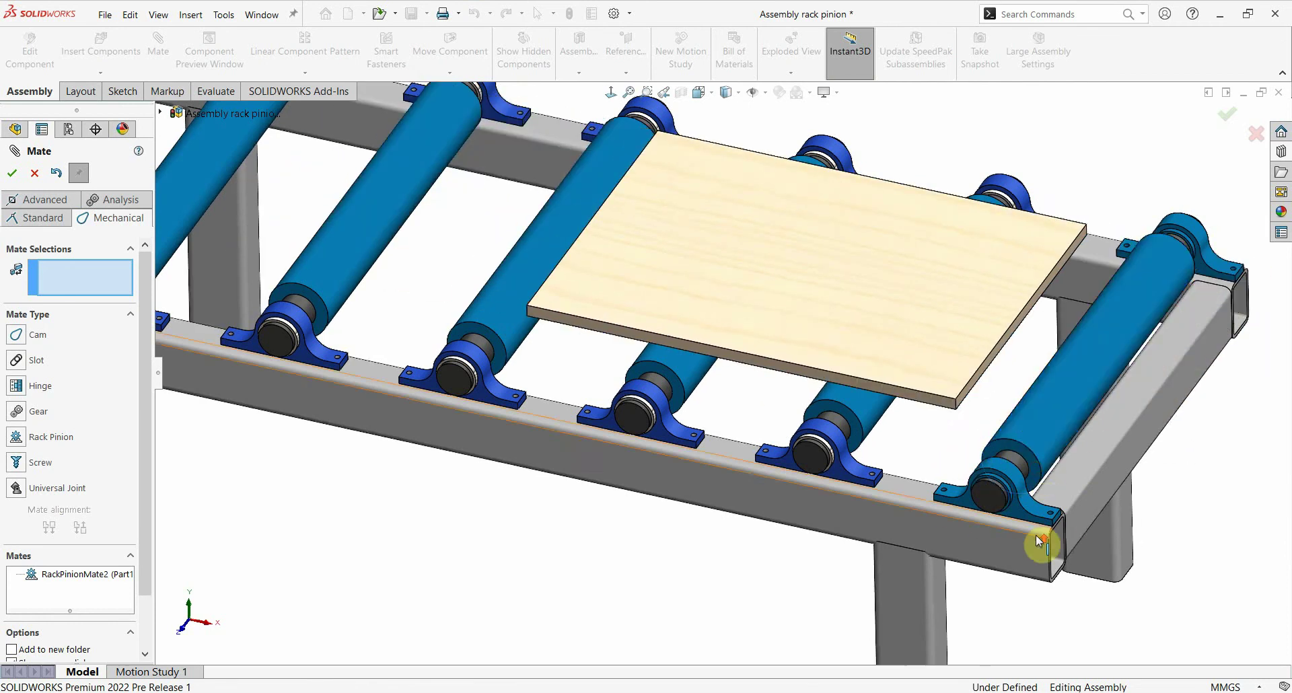
{"action": "scroll", "coordinate": [1044, 537], "scroll_direction": "up", "scroll_amount": 4}
{"action": "scroll", "coordinate": [412, 384], "scroll_direction": "up", "scroll_amount": 2}
{"action": "scroll", "coordinate": [258, 236], "scroll_direction": "down", "scroll_amount": 2}
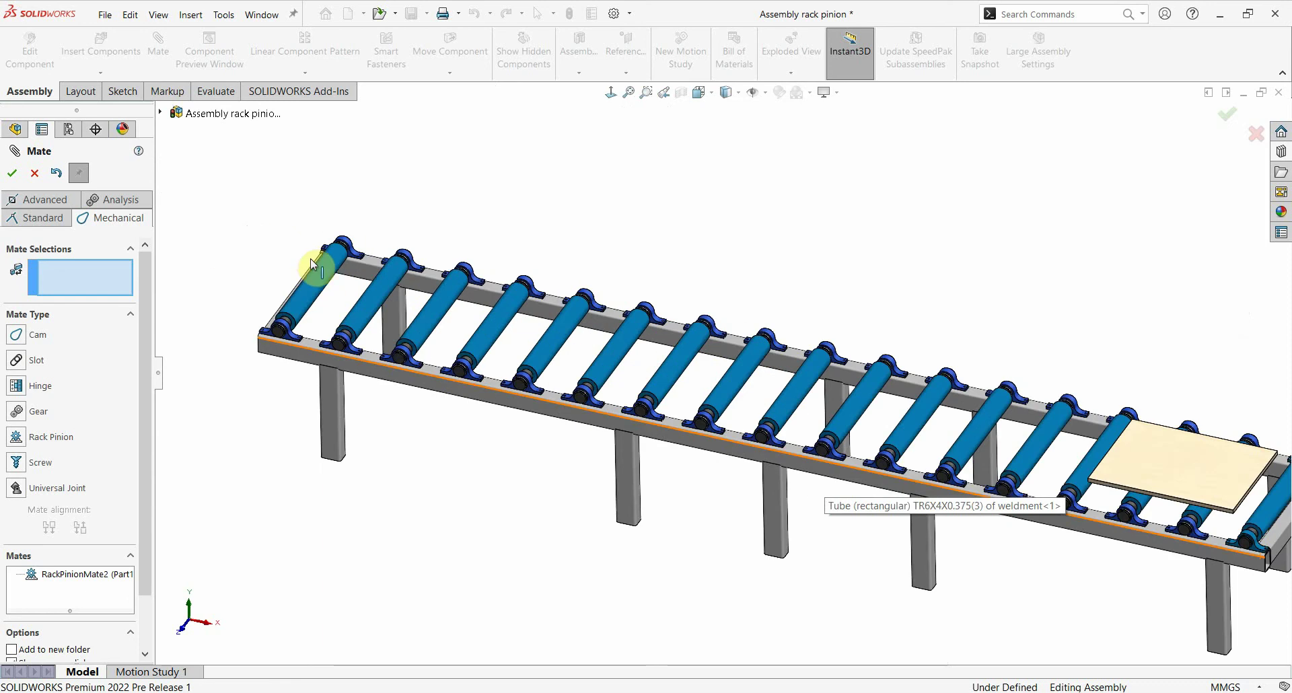
{"action": "scroll", "coordinate": [807, 418], "scroll_direction": "up", "scroll_amount": 3}
{"action": "key", "text": "f"}
{"action": "left_click", "coordinate": [10, 177]}
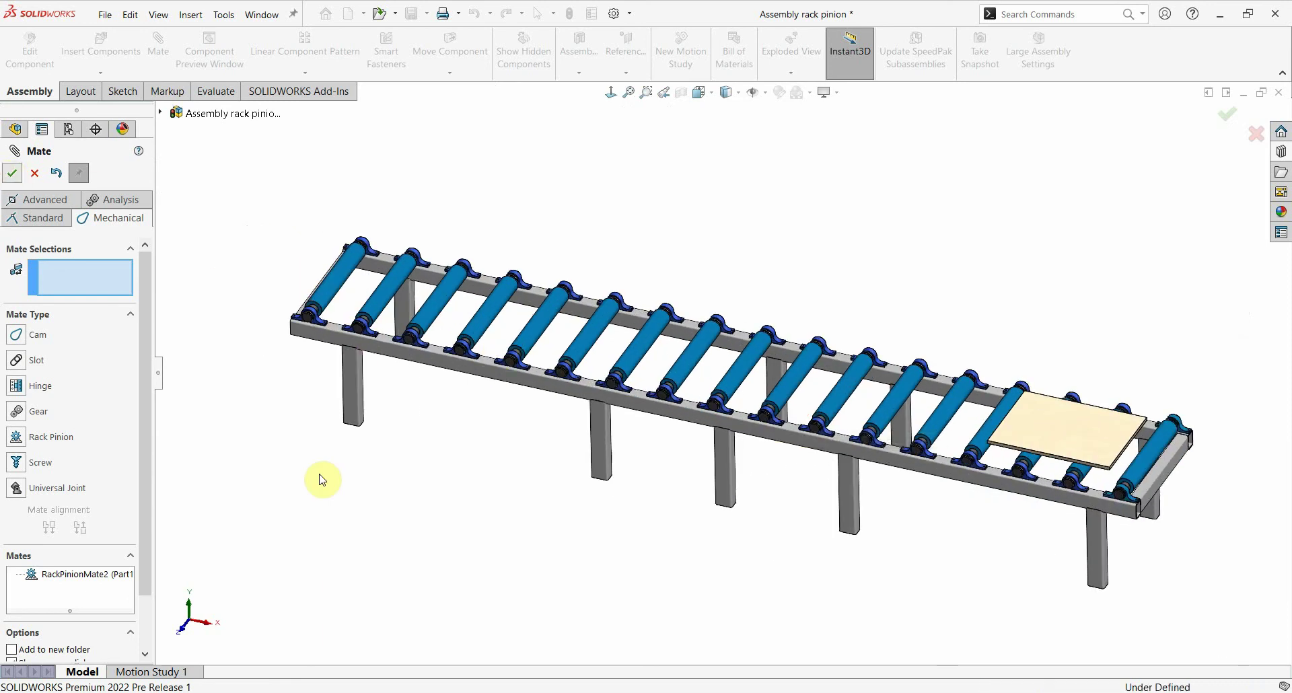
{"action": "left_click", "coordinate": [157, 672]}
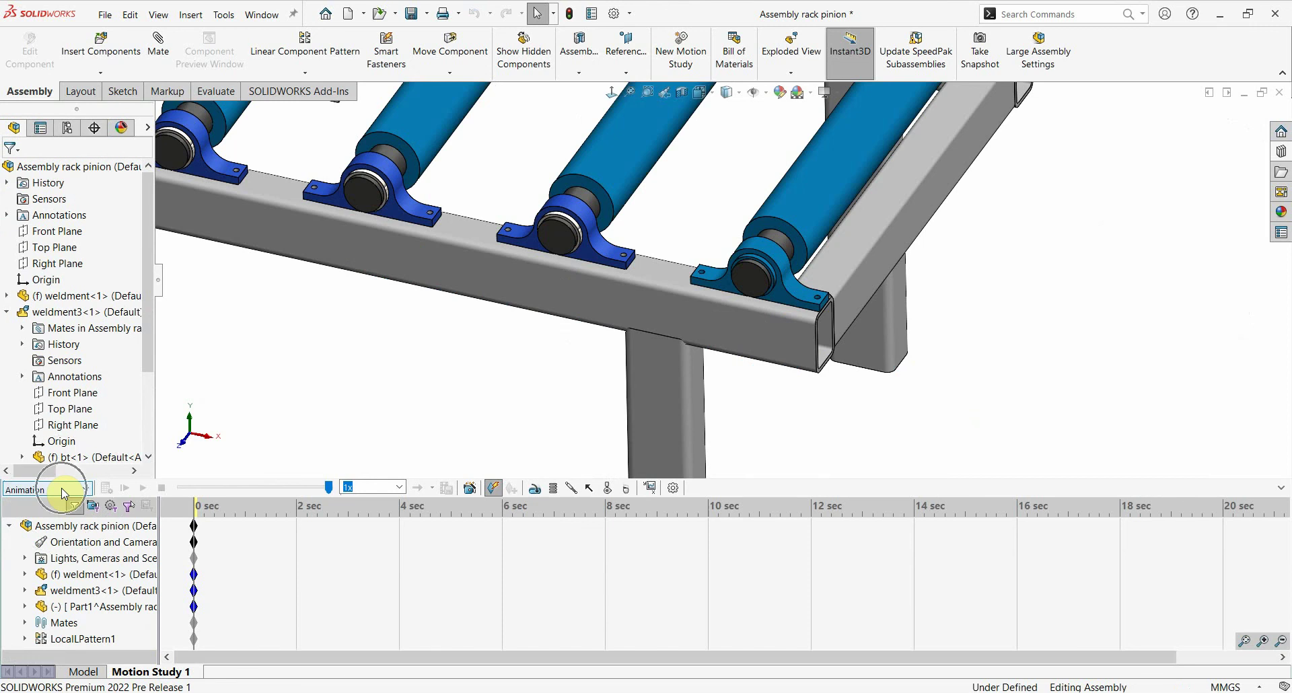
Add a constant-speed 15 RPM rotary motor on the end roller's edge
{"action": "scroll", "coordinate": [671, 386], "scroll_direction": "up", "scroll_amount": 3}
{"action": "scroll", "coordinate": [672, 385], "scroll_direction": "up", "scroll_amount": 3}
{"action": "scroll", "coordinate": [640, 317], "scroll_direction": "down", "scroll_amount": 1}
{"action": "scroll", "coordinate": [539, 310], "scroll_direction": "down", "scroll_amount": 1}
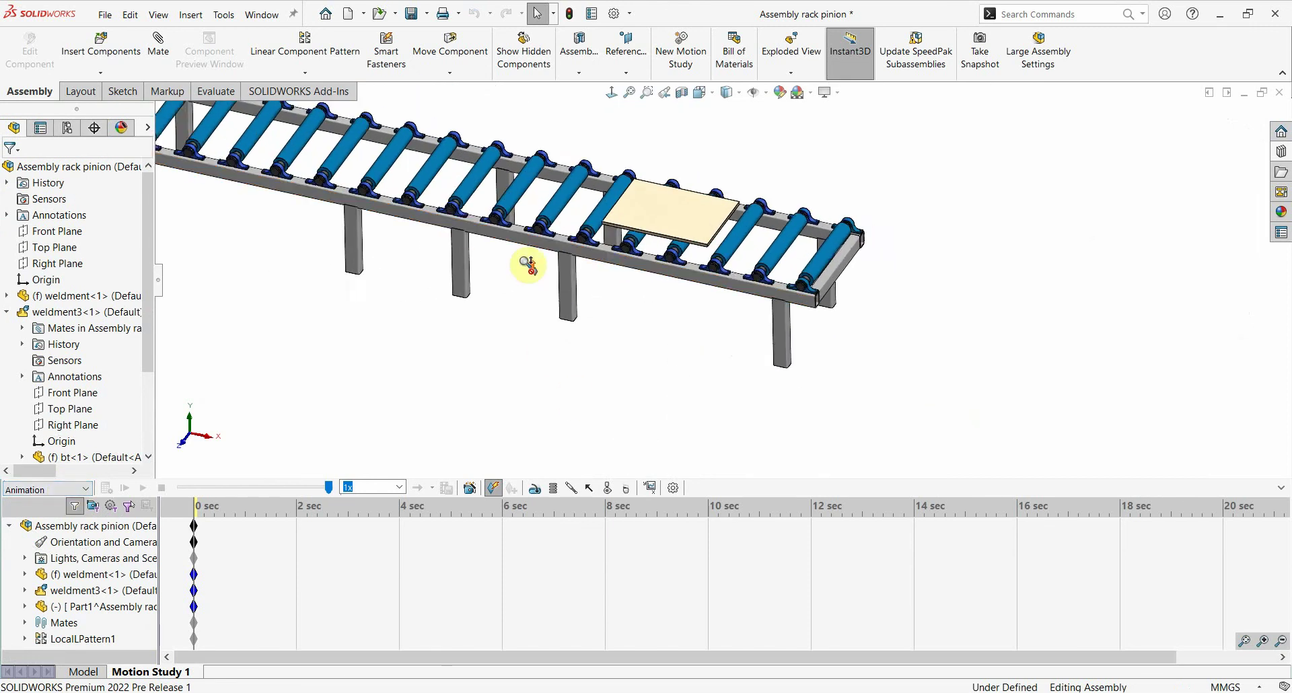
{"action": "scroll", "coordinate": [437, 223], "scroll_direction": "up", "scroll_amount": 3}
{"action": "scroll", "coordinate": [512, 196], "scroll_direction": "down", "scroll_amount": 2}
{"action": "scroll", "coordinate": [525, 202], "scroll_direction": "down", "scroll_amount": 1}
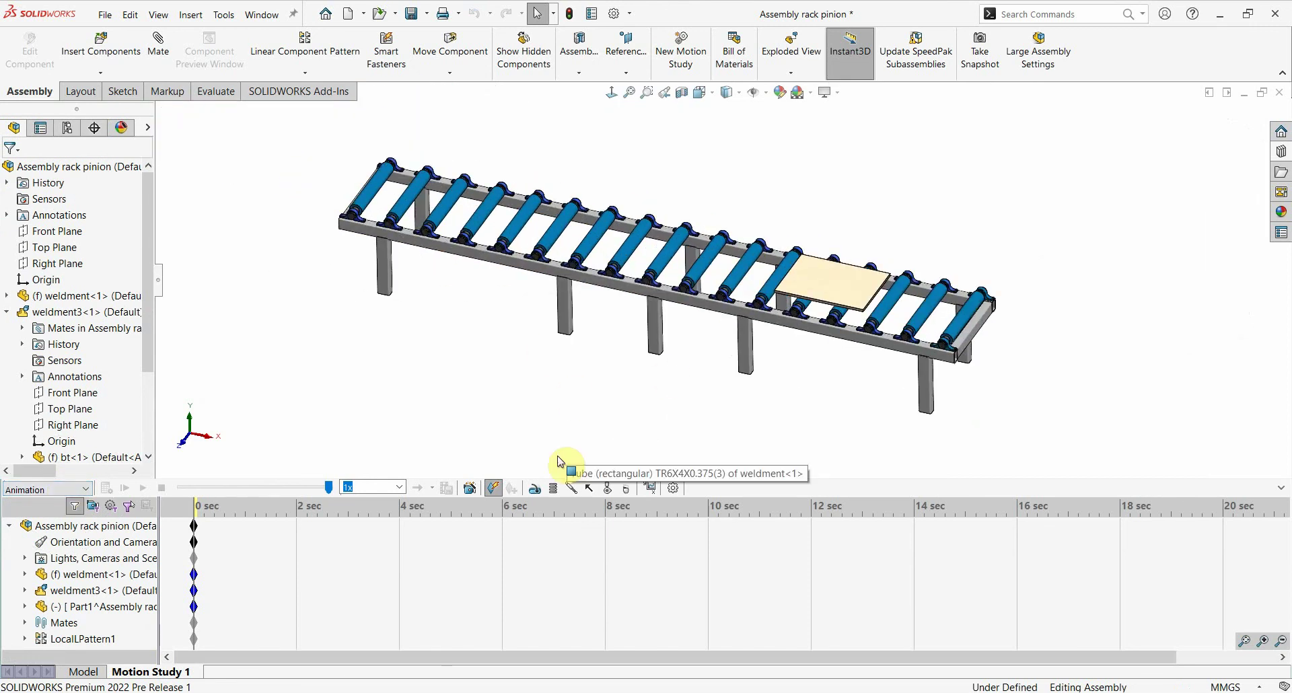
{"action": "left_click", "coordinate": [536, 494]}
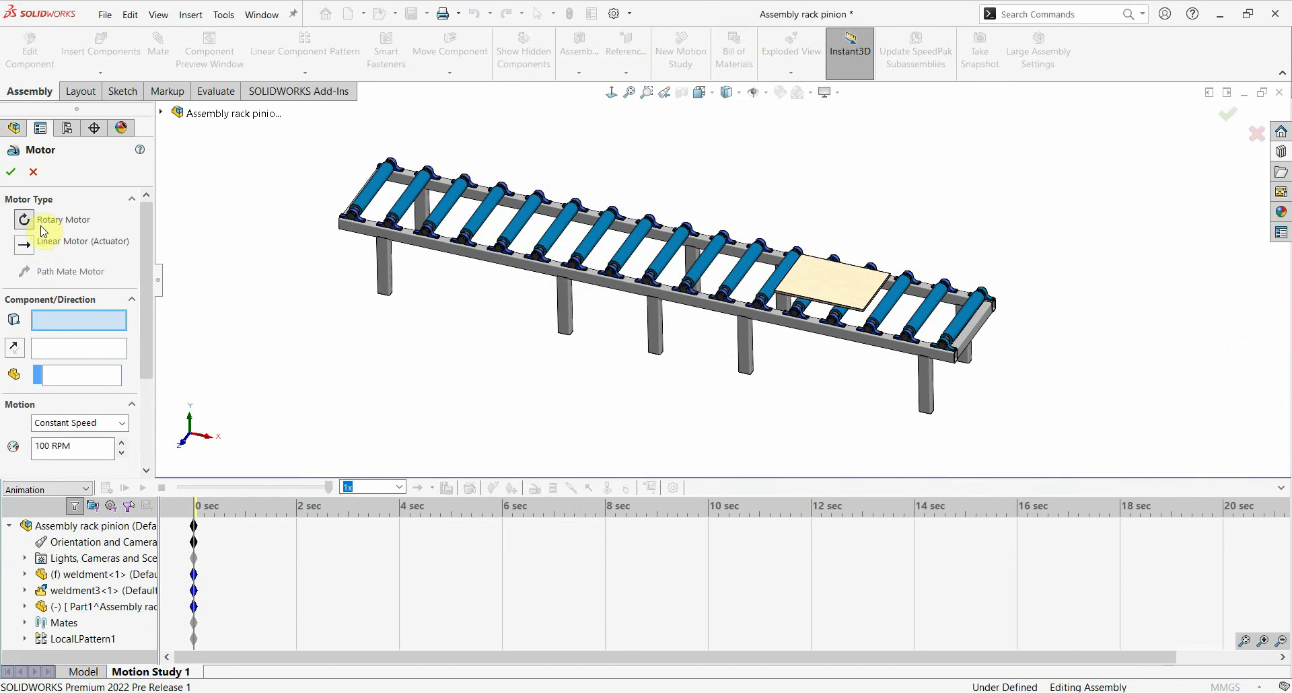
{"action": "scroll", "coordinate": [916, 328], "scroll_direction": "down", "scroll_amount": 2}
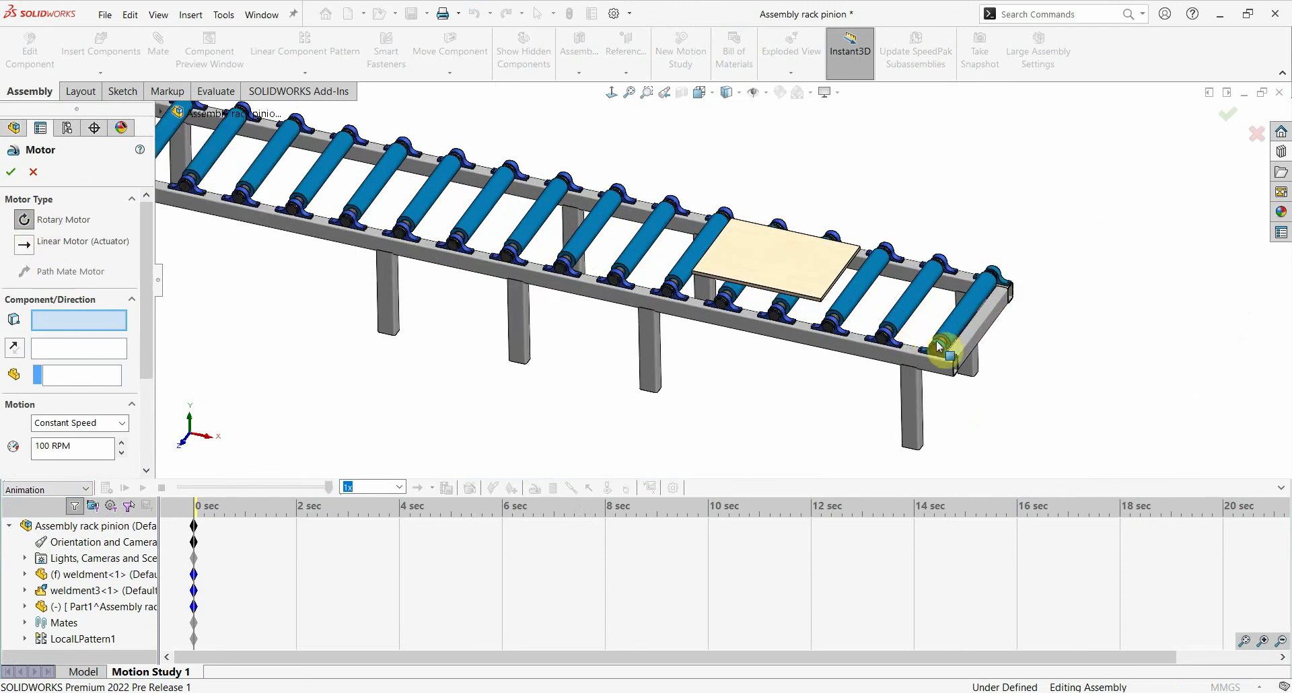
{"action": "scroll", "coordinate": [941, 347], "scroll_direction": "down", "scroll_amount": 2}
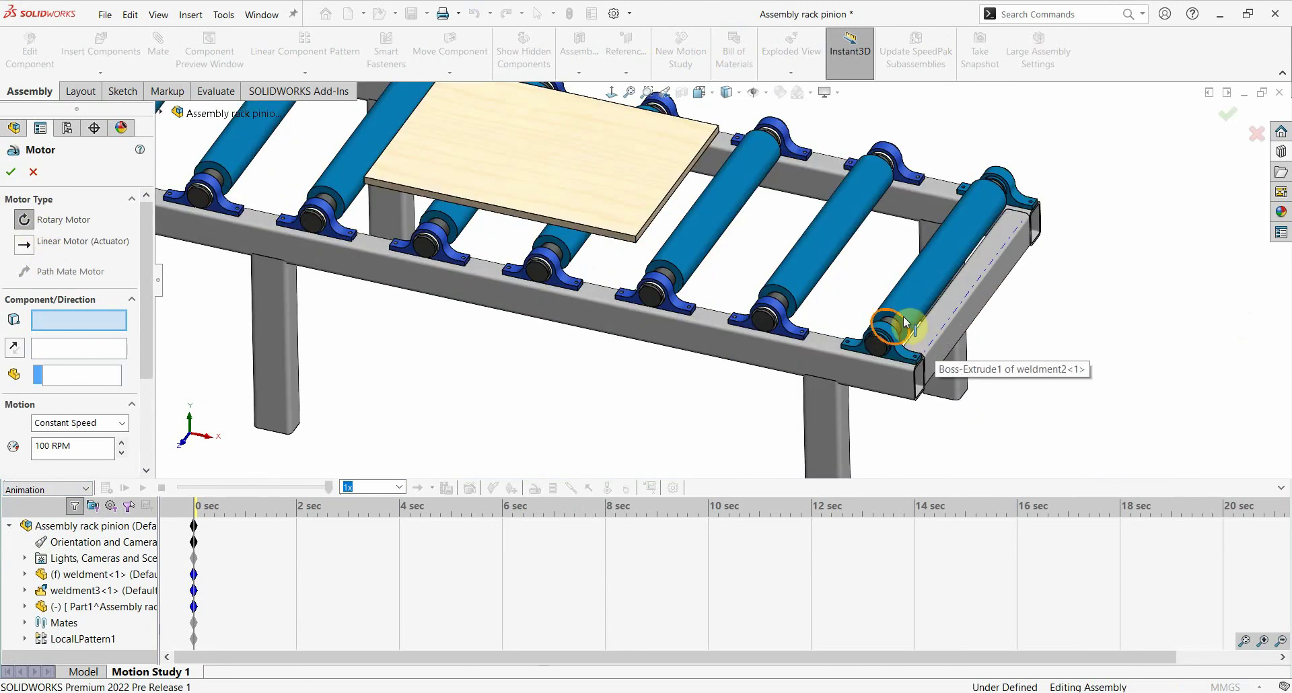
{"action": "left_click", "coordinate": [905, 324]}
{"action": "scroll", "coordinate": [942, 320], "scroll_direction": "up", "scroll_amount": 5}
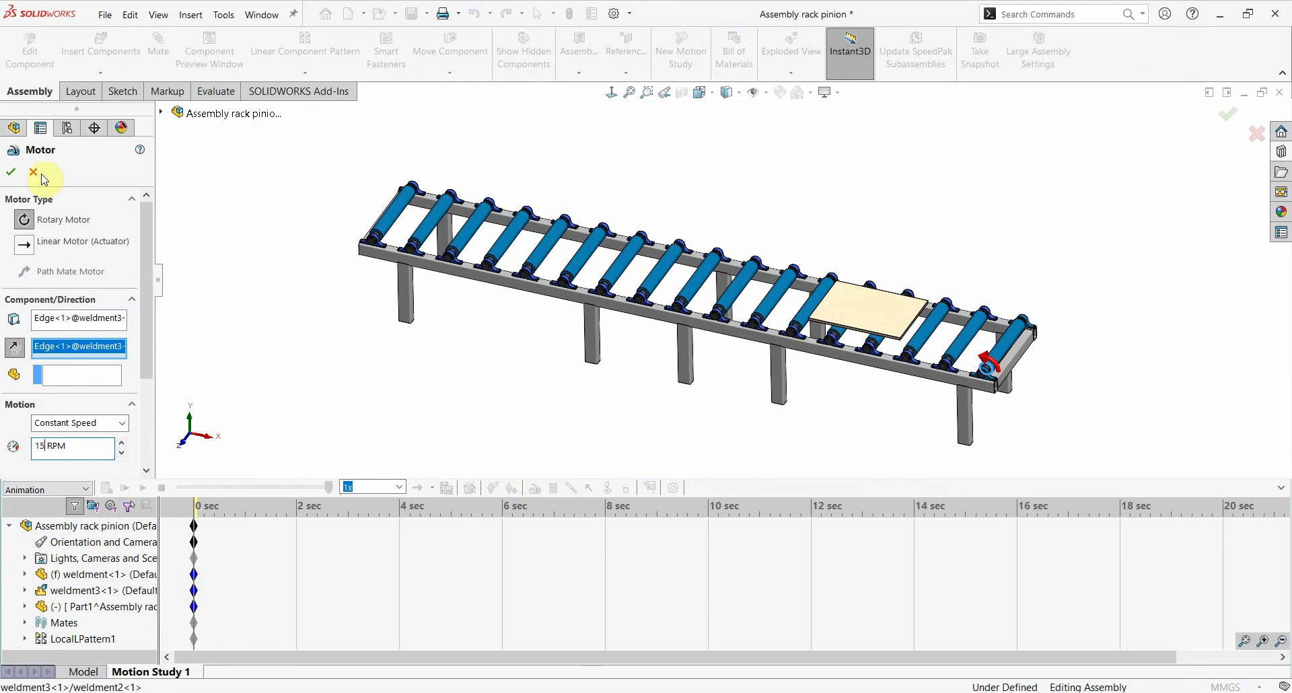
{"action": "left_click", "coordinate": [8, 173]}
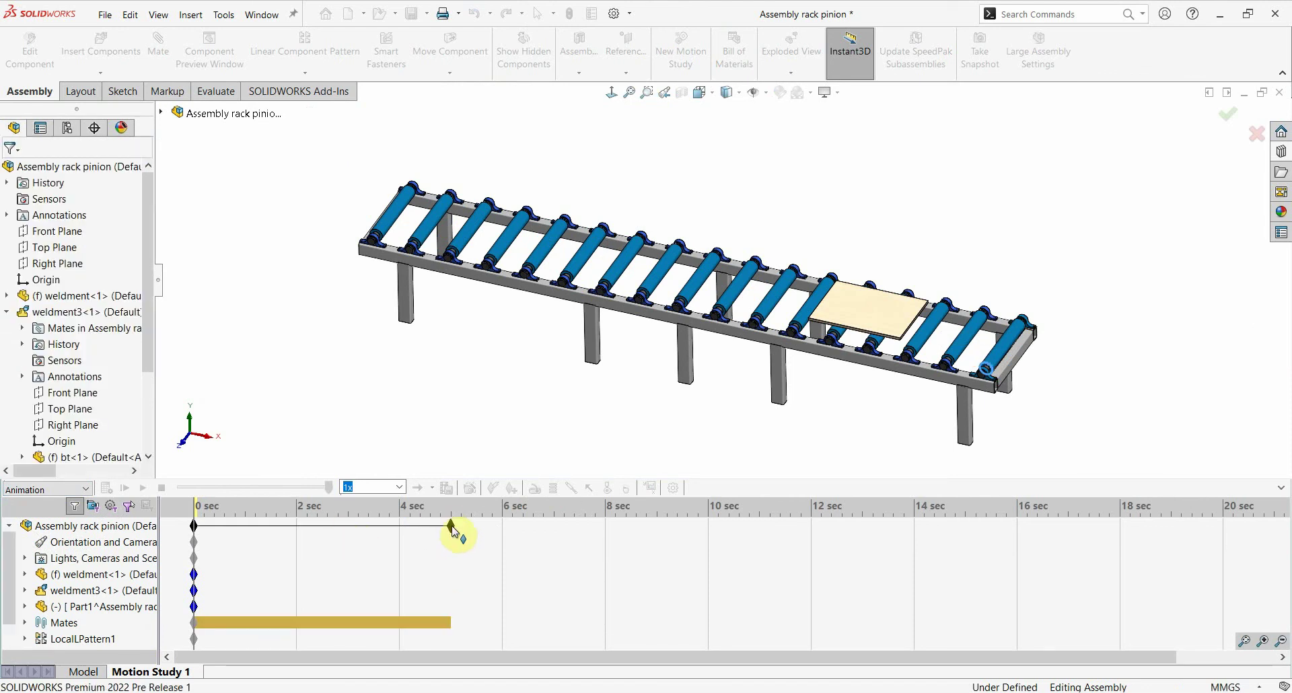
Extend the study end from 5 to 8 seconds and calculate it to watch the board move
{"action": "left_click_drag", "start_coordinate": [451, 526], "coordinate": [622, 526]}
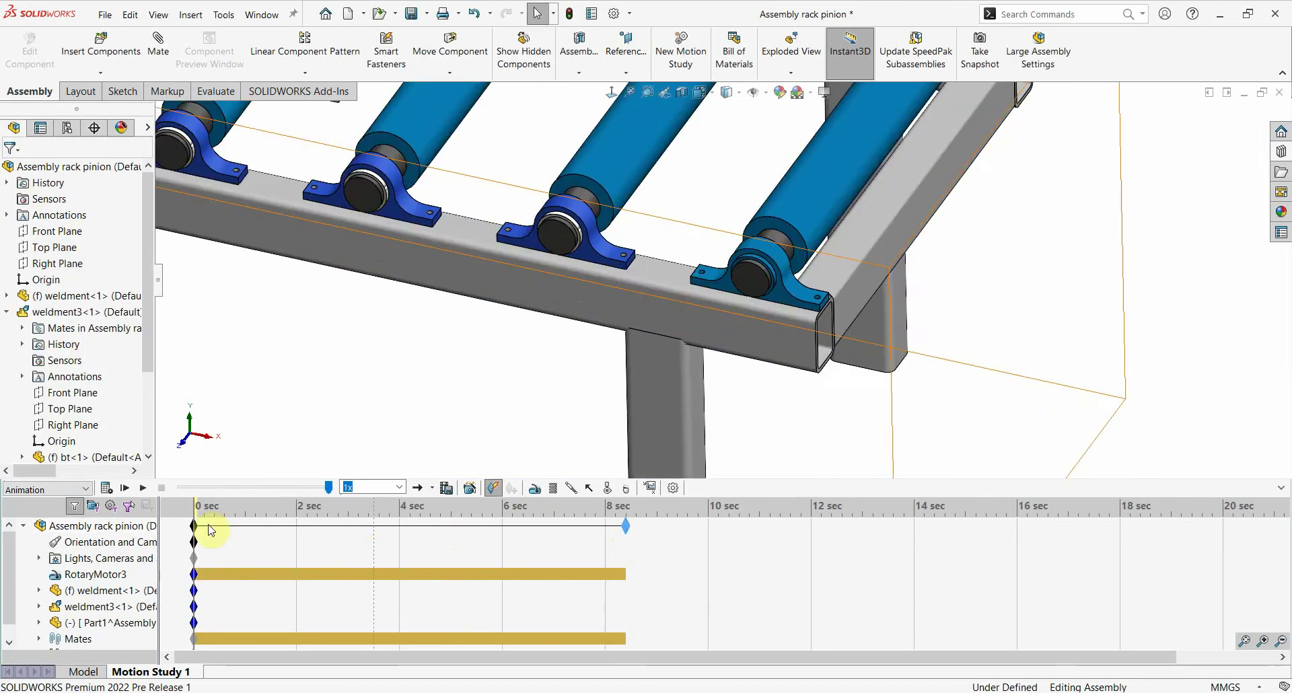
{"action": "scroll", "coordinate": [614, 297], "scroll_direction": "up", "scroll_amount": 3}
{"action": "scroll", "coordinate": [479, 240], "scroll_direction": "up", "scroll_amount": 3}
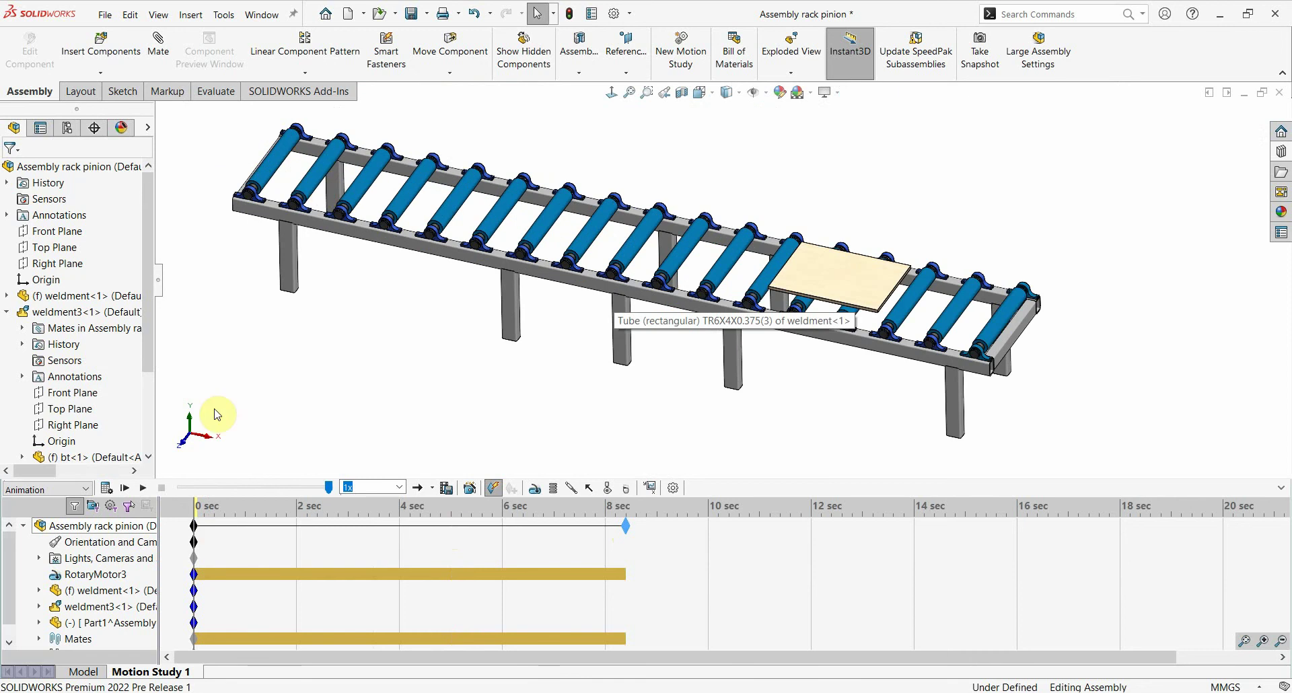
{"action": "left_click", "coordinate": [106, 487]}
Stretch the study's end key out to about 15 seconds
{"action": "scroll", "coordinate": [685, 330], "scroll_direction": "up", "scroll_amount": 5}
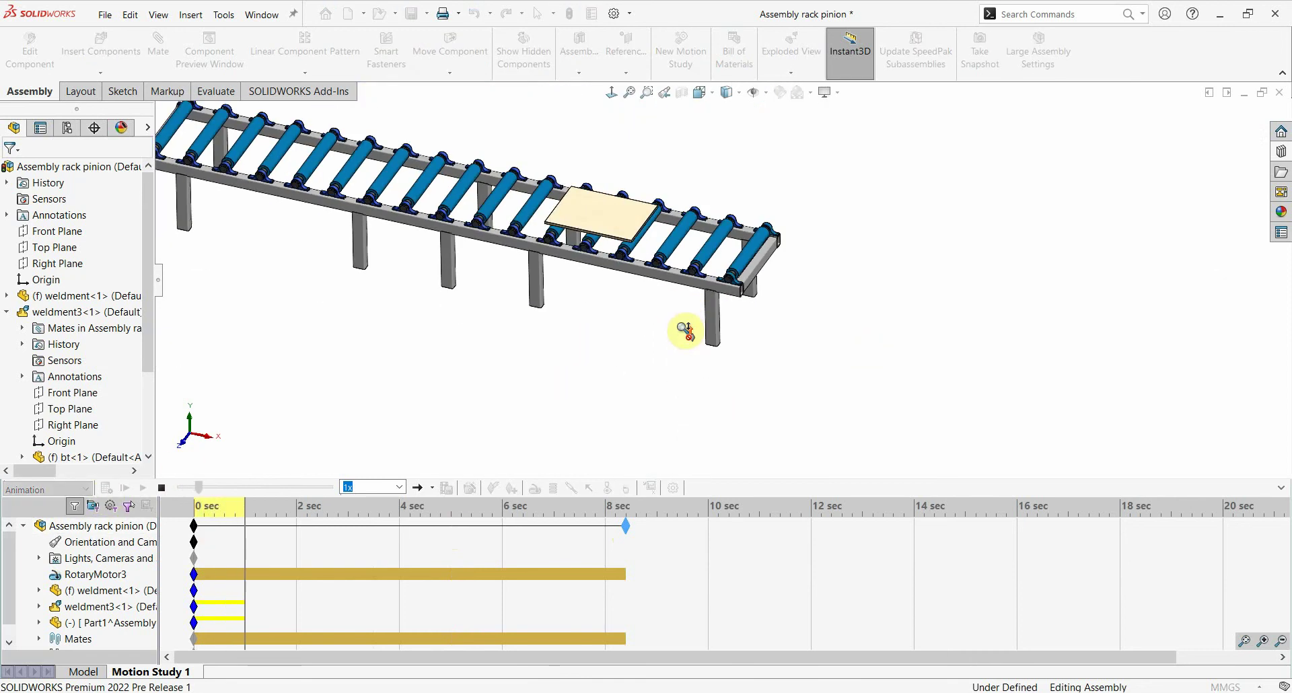
{"action": "scroll", "coordinate": [490, 216], "scroll_direction": "up", "scroll_amount": 2}
{"action": "scroll", "coordinate": [490, 217], "scroll_direction": "down", "scroll_amount": 2}
{"action": "scroll", "coordinate": [629, 241], "scroll_direction": "down", "scroll_amount": 2}
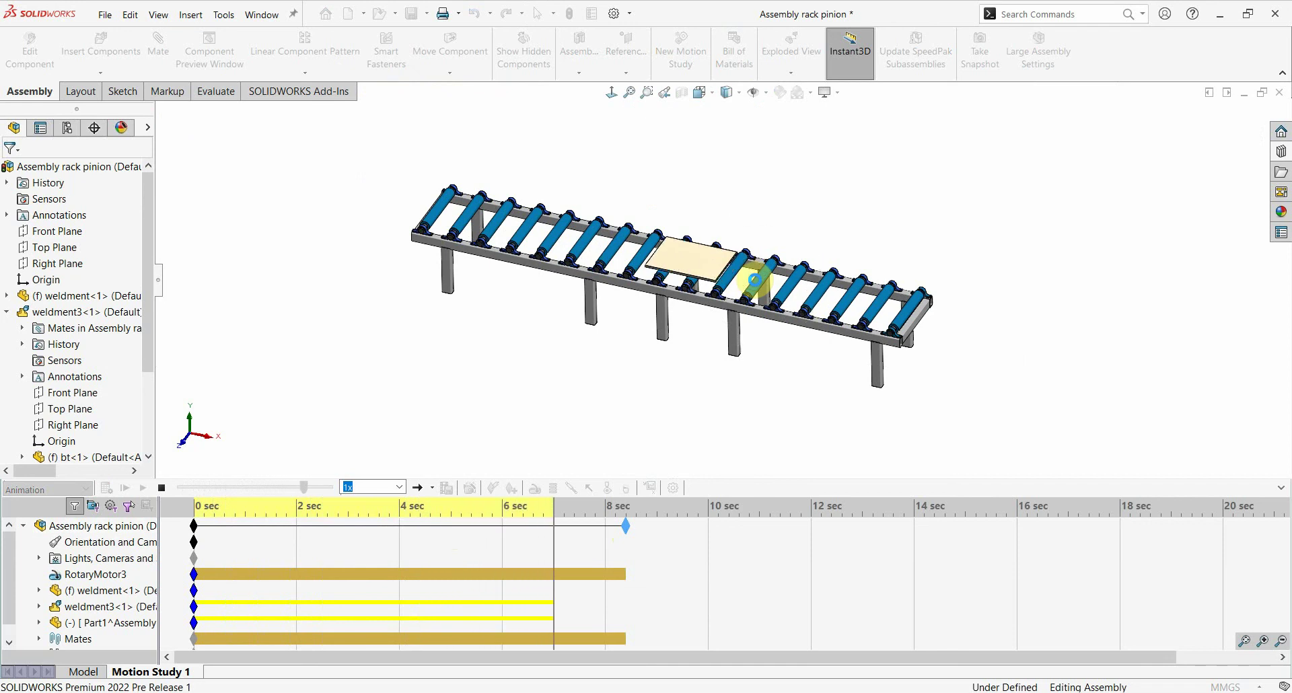
{"action": "left_click_drag", "start_coordinate": [626, 527], "coordinate": [1003, 571]}
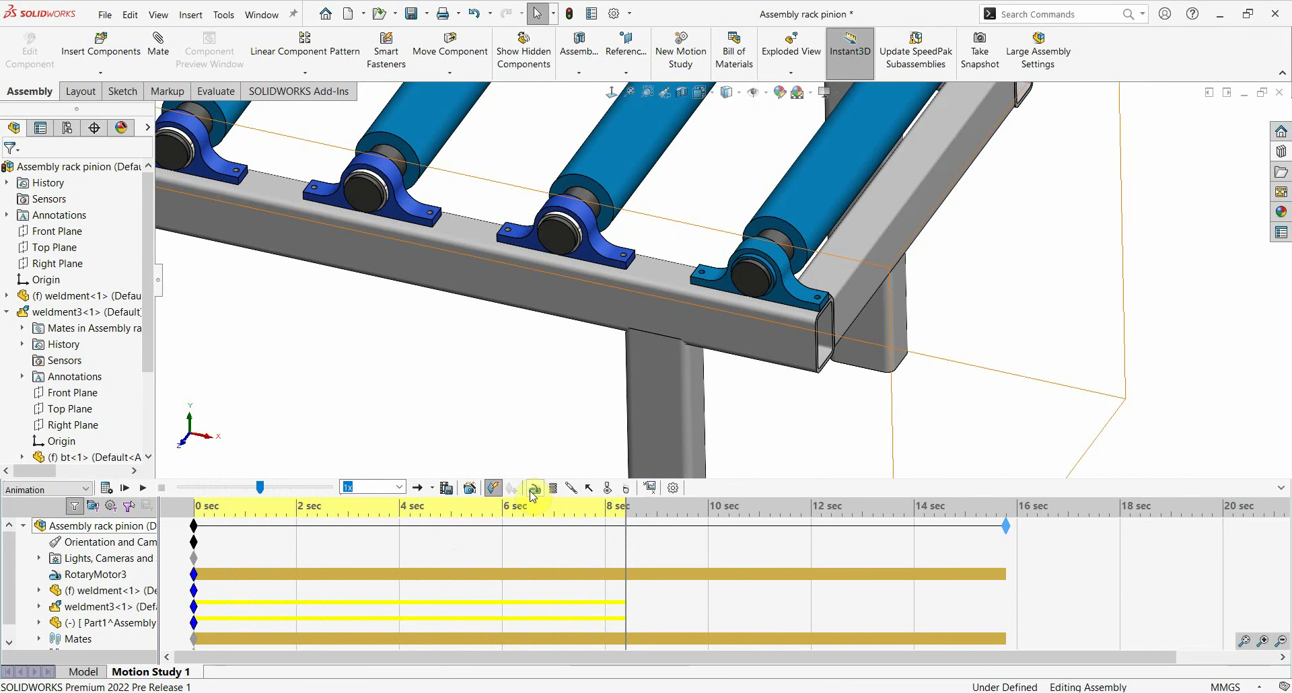
{"action": "right_click", "coordinate": [554, 576]}
Switch RotaryMotor3 off at about 7 s and add RotaryMotor4 on the same roller, starting at 7 s
{"action": "left_click", "coordinate": [592, 606]}
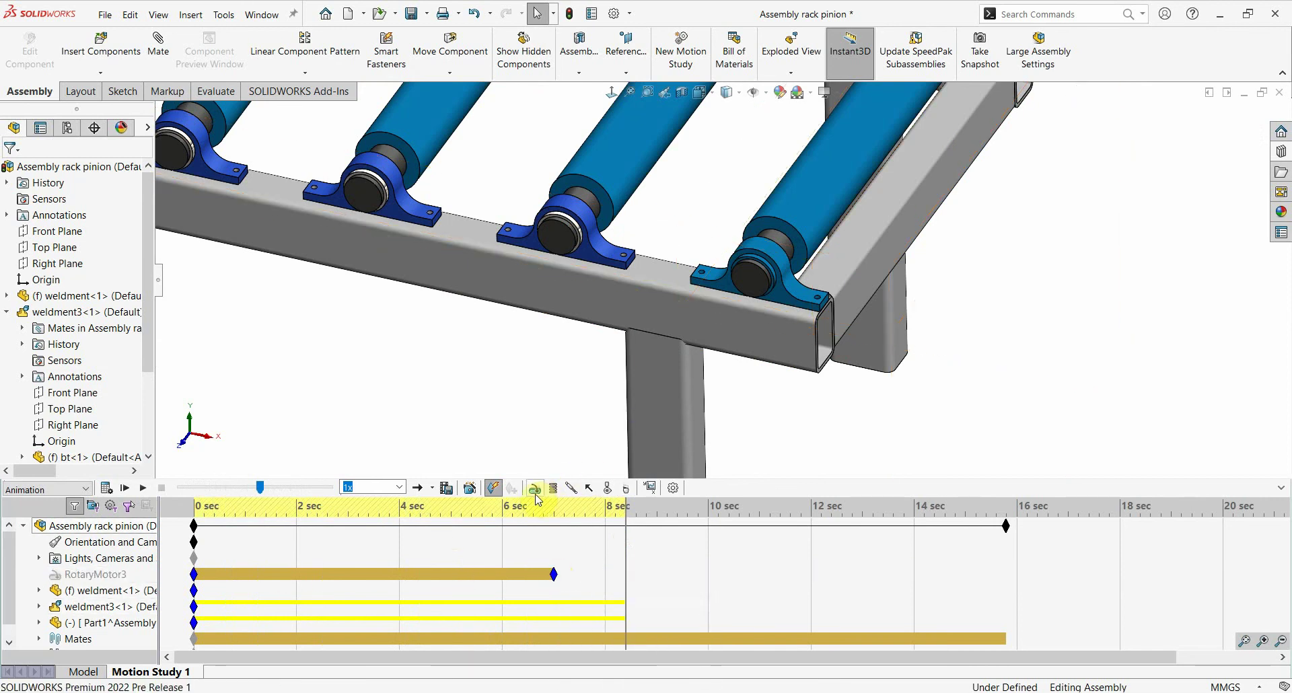
{"action": "left_click", "coordinate": [799, 243]}
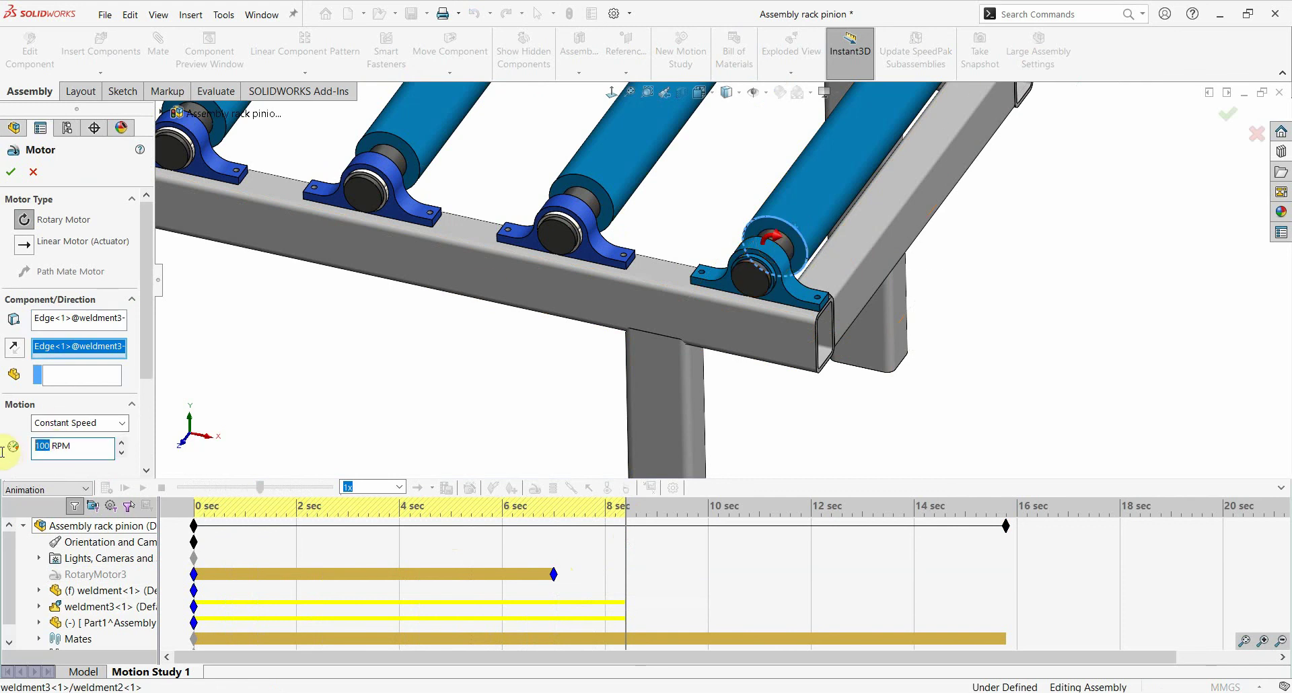
{"action": "left_click", "coordinate": [12, 173]}
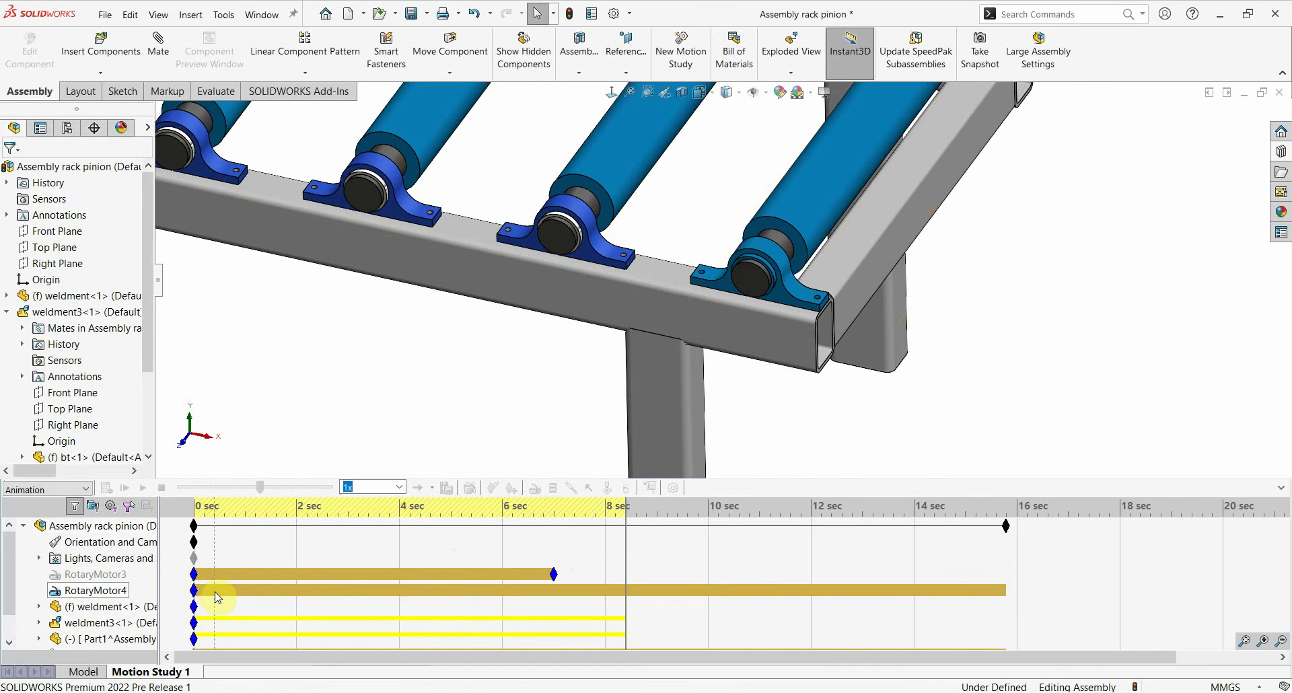
{"action": "left_click_drag", "start_coordinate": [194, 592], "coordinate": [443, 608]}
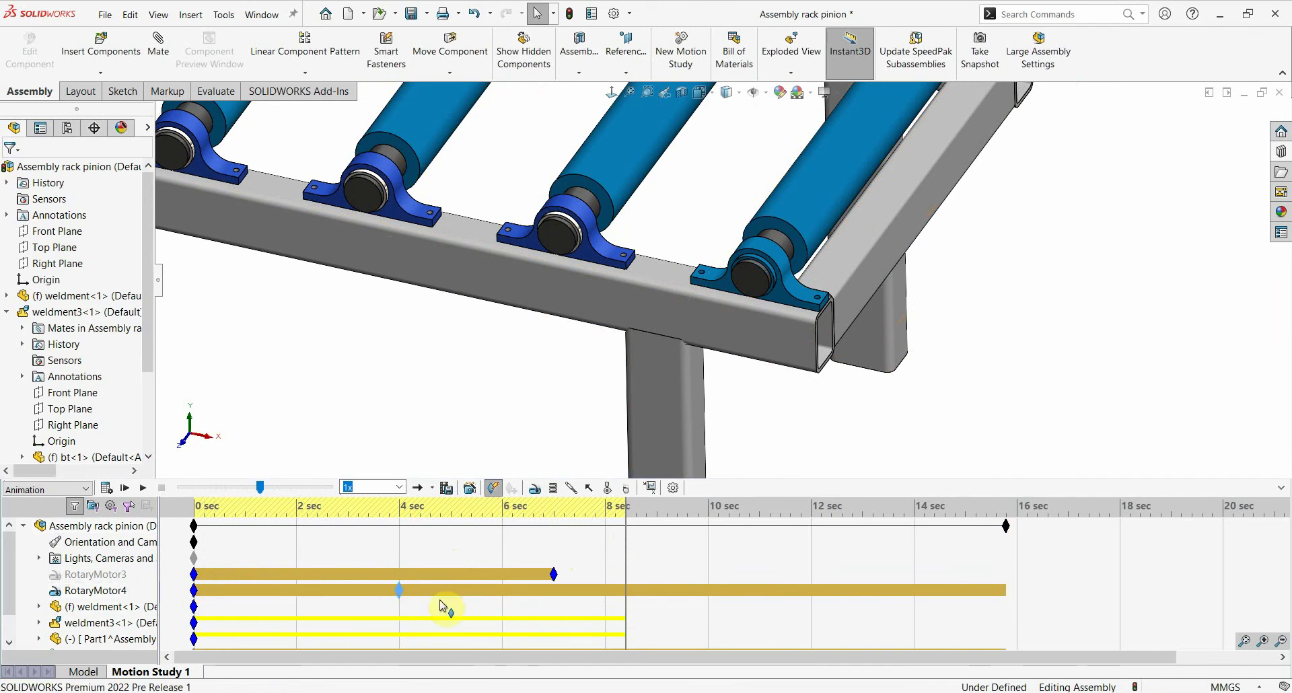
{"action": "left_click_drag", "start_coordinate": [577, 608], "coordinate": [576, 607]}
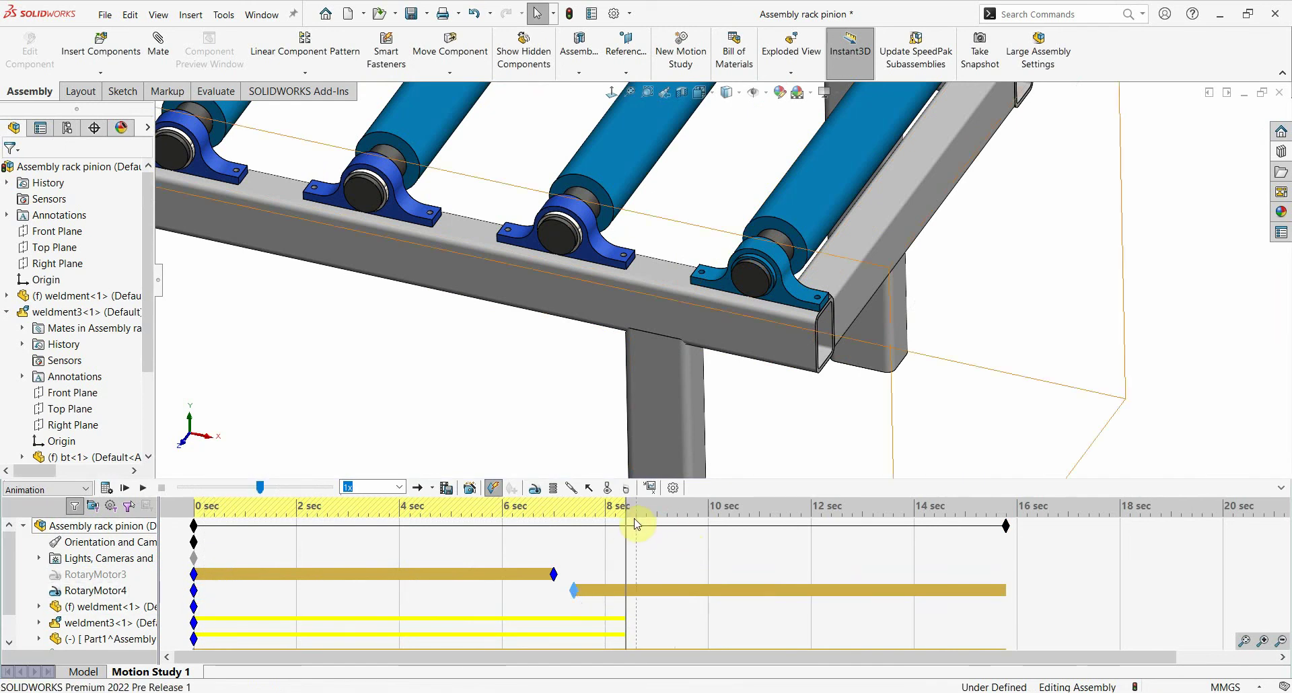
Recalculate and replay the motion study from 0 seconds
{"action": "scroll", "coordinate": [698, 346], "scroll_direction": "up", "scroll_amount": 5}
{"action": "scroll", "coordinate": [649, 332], "scroll_direction": "up", "scroll_amount": 4}
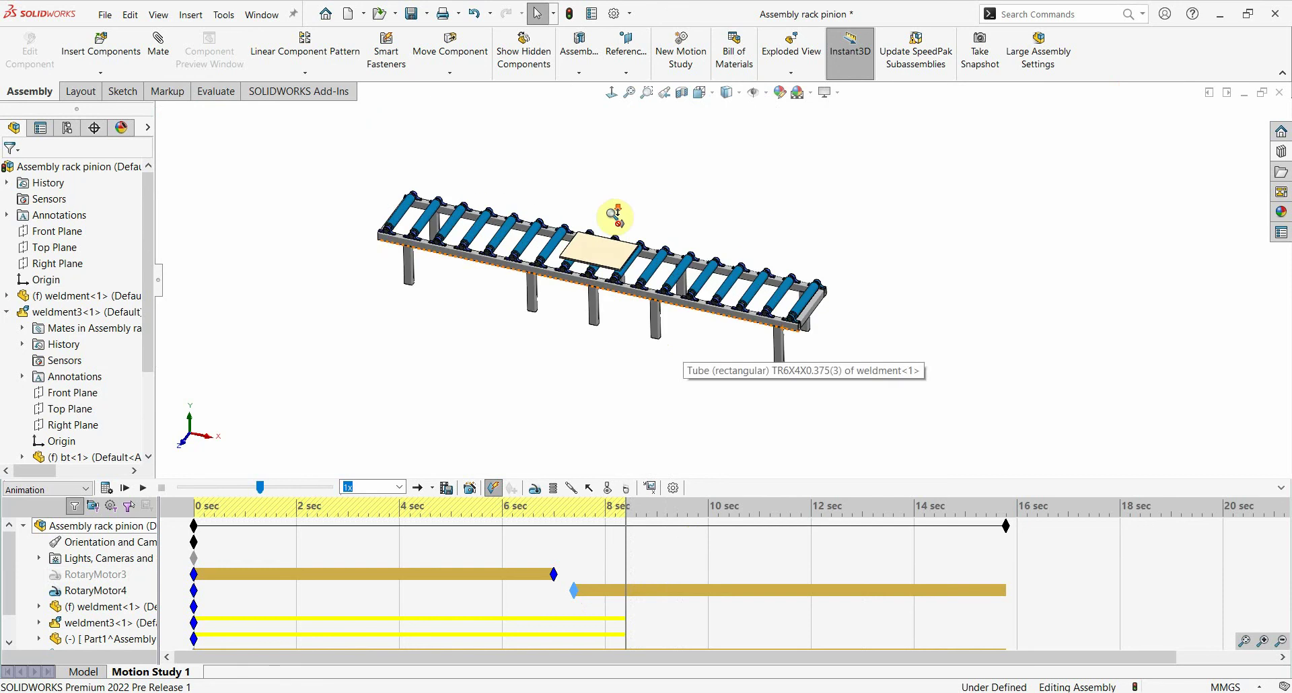
{"action": "left_click", "coordinate": [107, 488]}
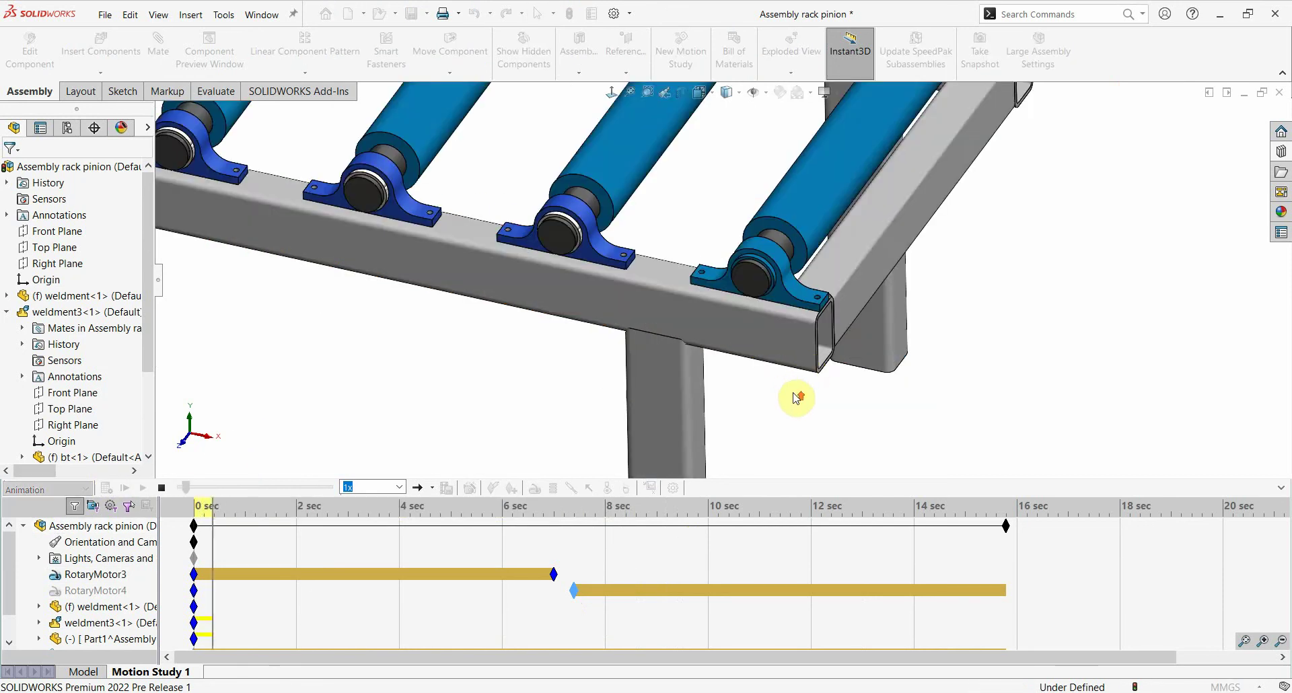